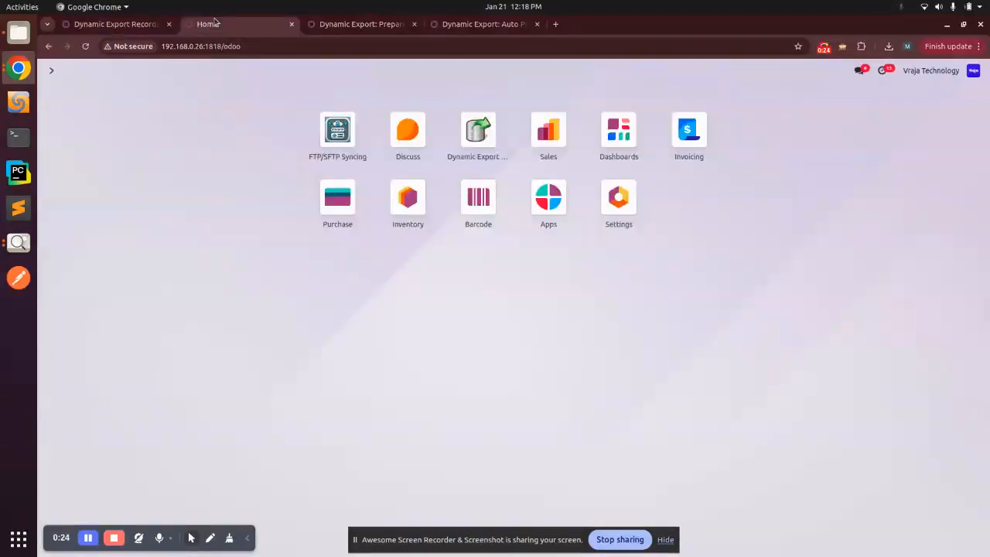
- Confirm the Local System FTP and SFTP connections both show Connected, then return to the FTP list
click(224, 24)
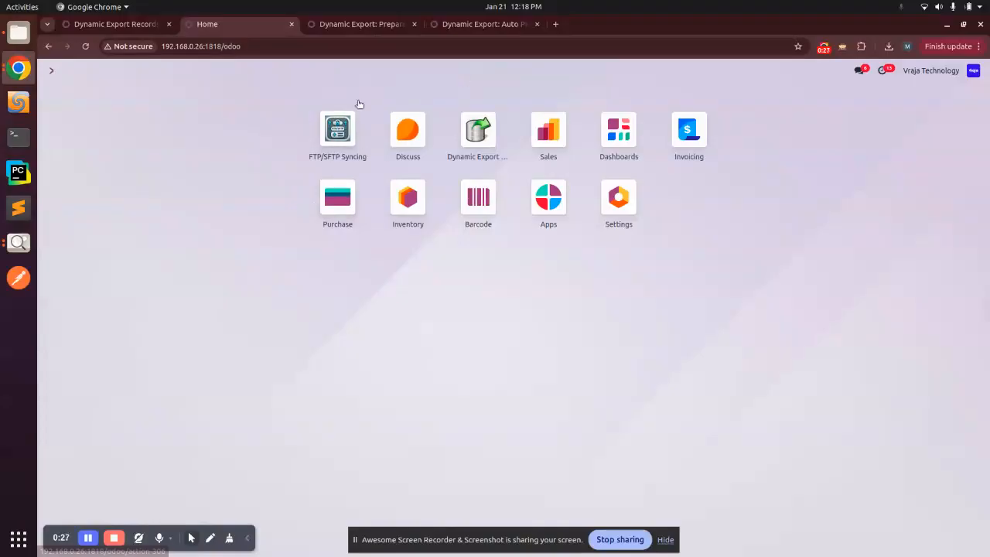
click(325, 140)
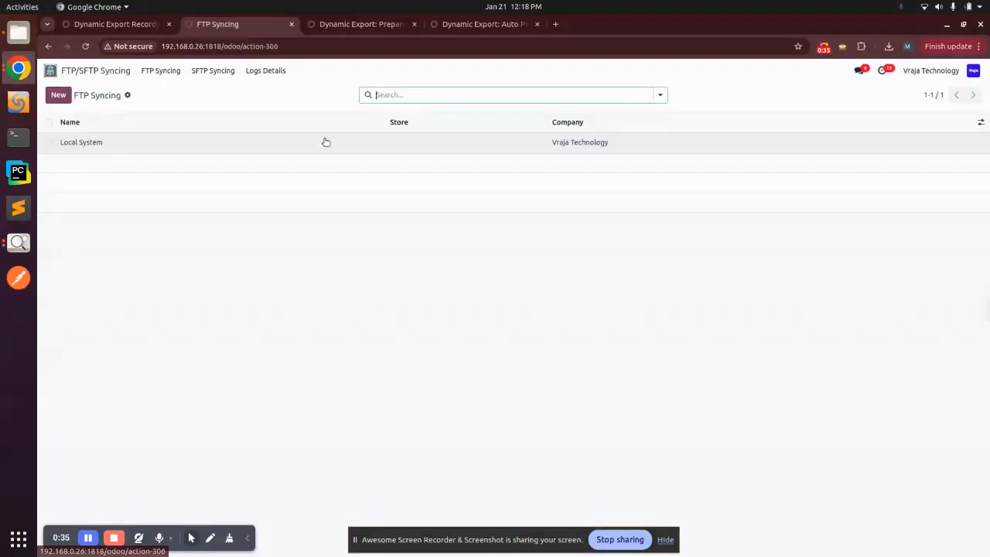
click(89, 142)
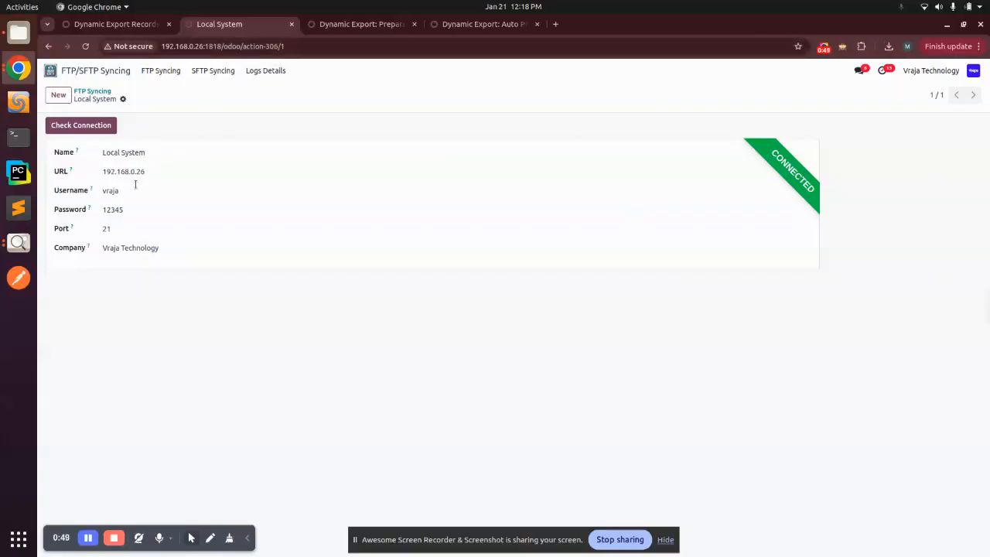
click(205, 71)
click(85, 143)
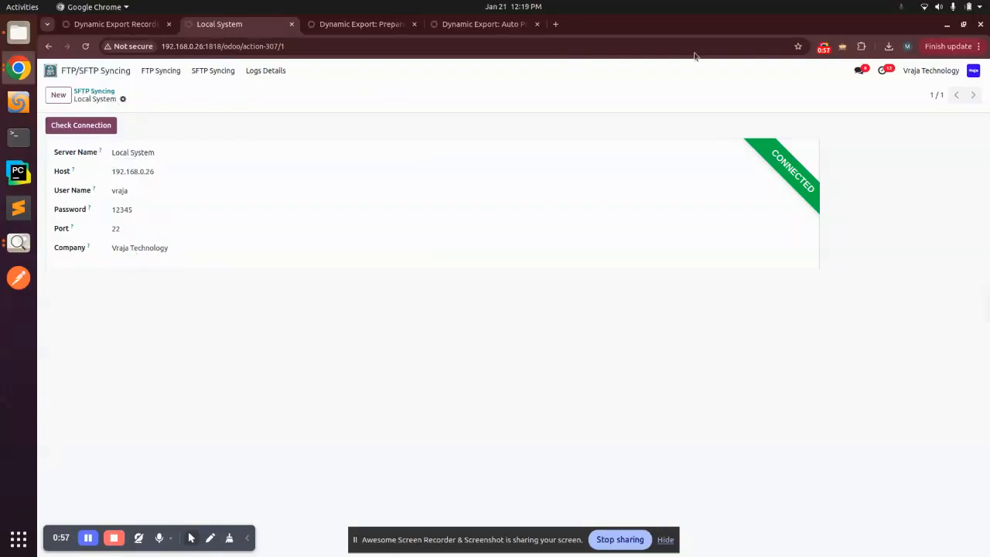
click(164, 73)
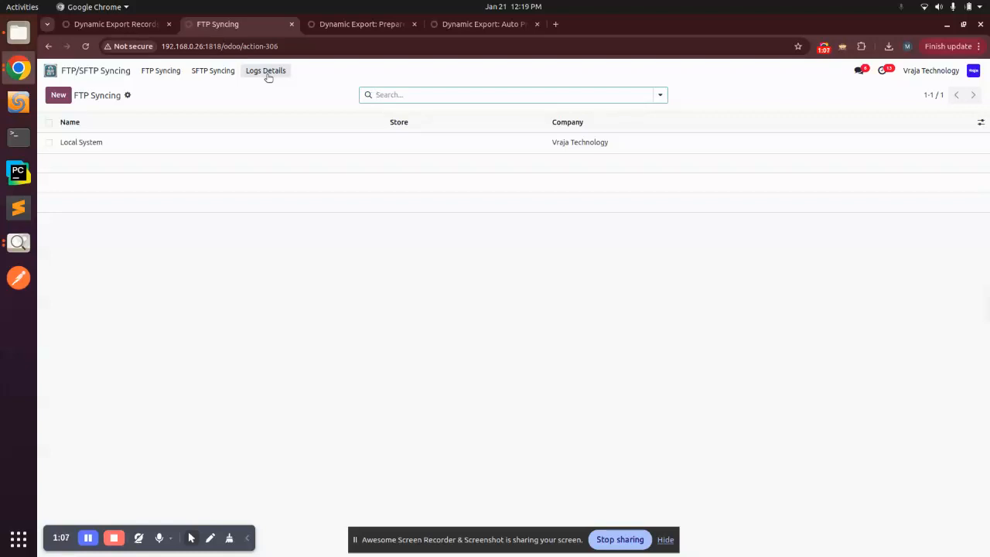
- Open the Sales Order record in Dynamic Export Records and inspect its name and model fields
click(50, 71)
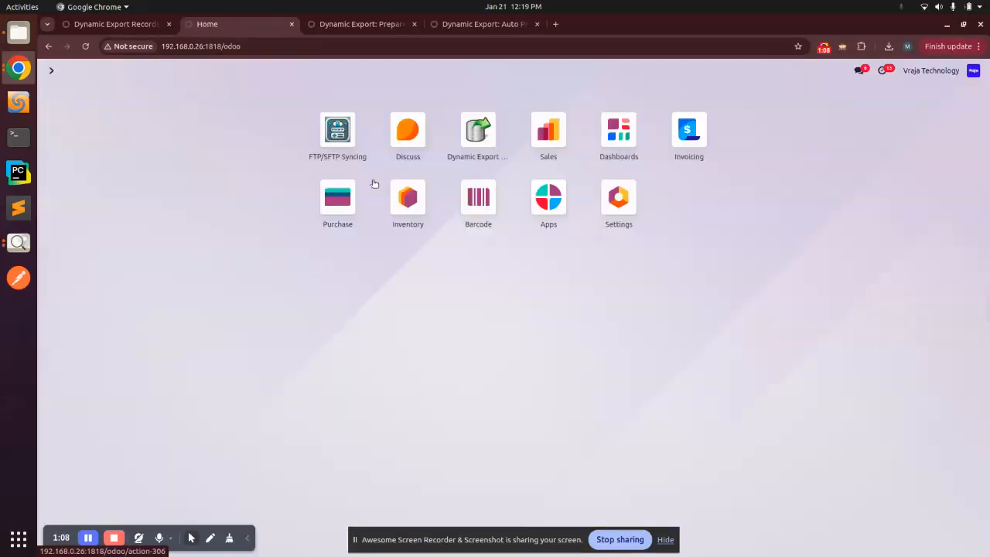
click(475, 152)
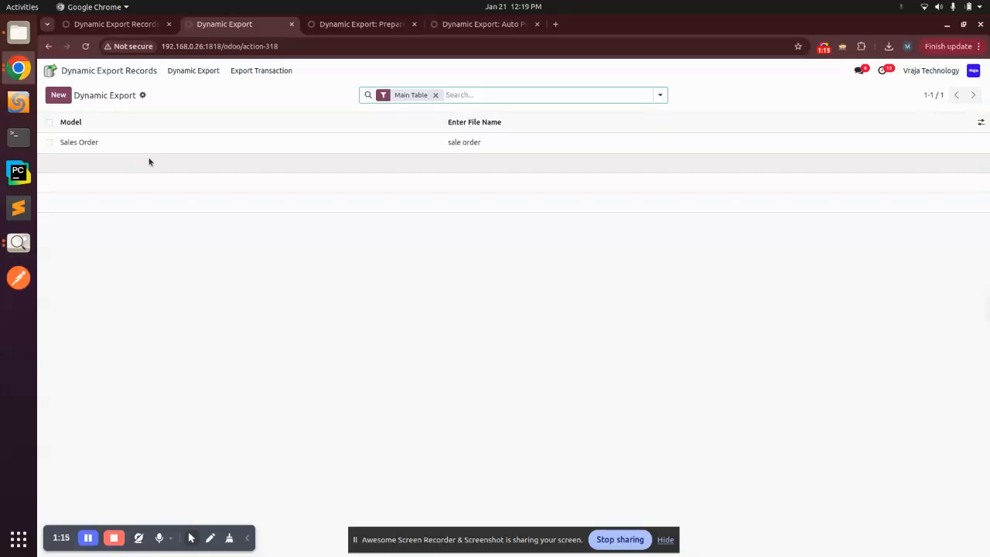
click(130, 147)
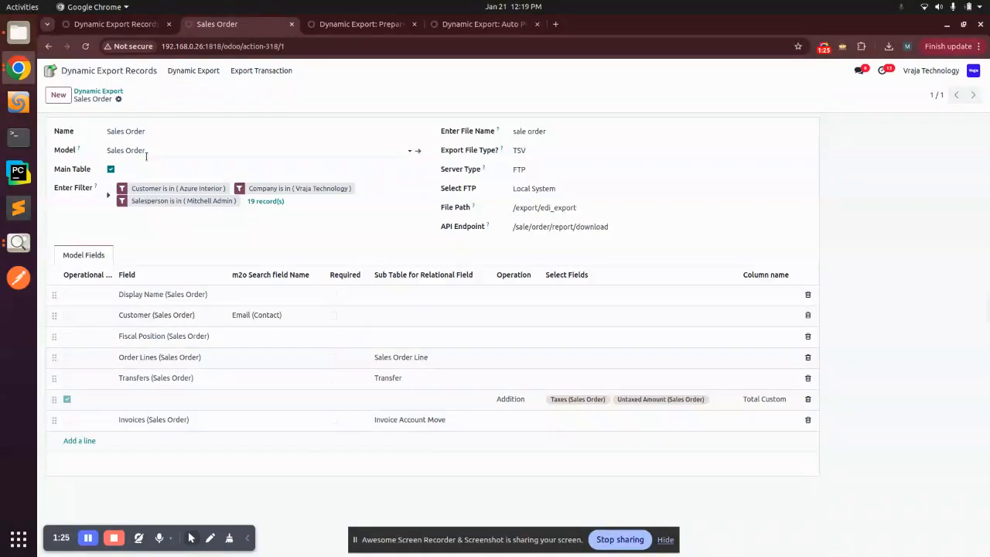
triple_click(125, 131)
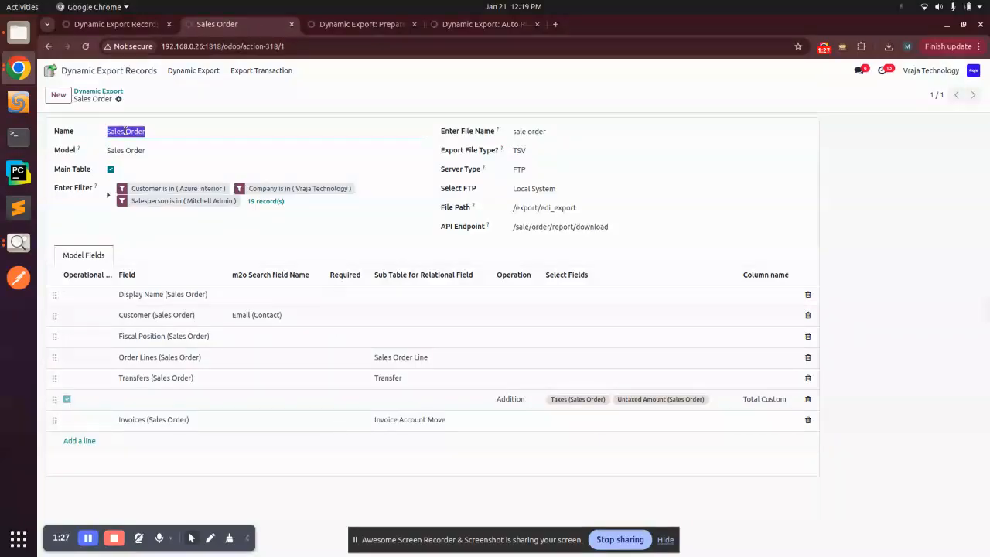
click(176, 127)
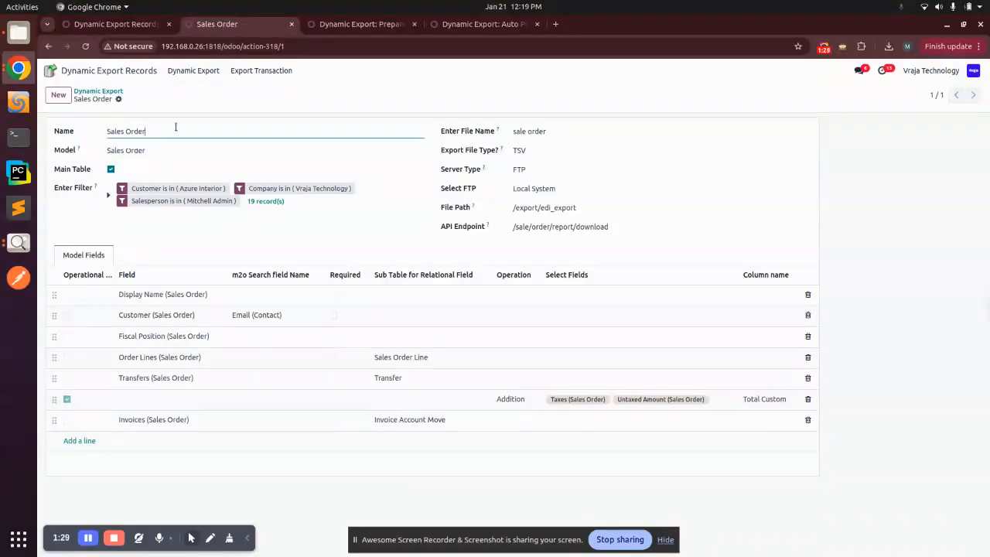
click(140, 147)
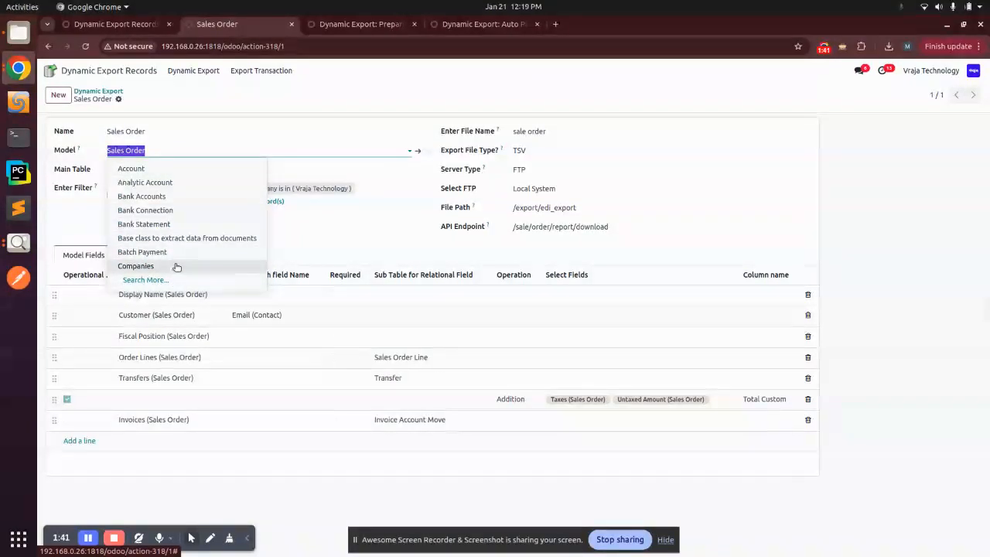
- Close the Model dropdown without changing it, leaving the model as Sales Order
click(104, 151)
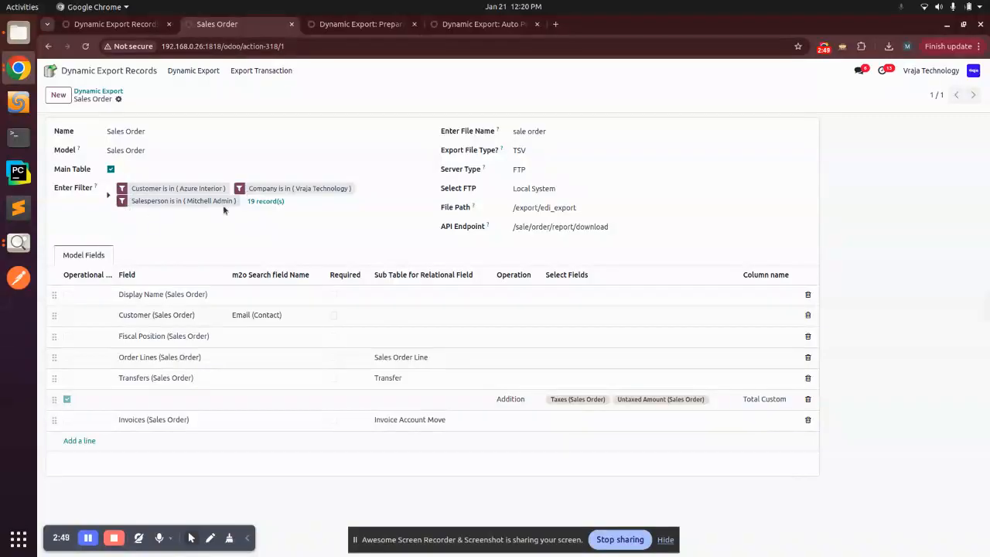
click(107, 199)
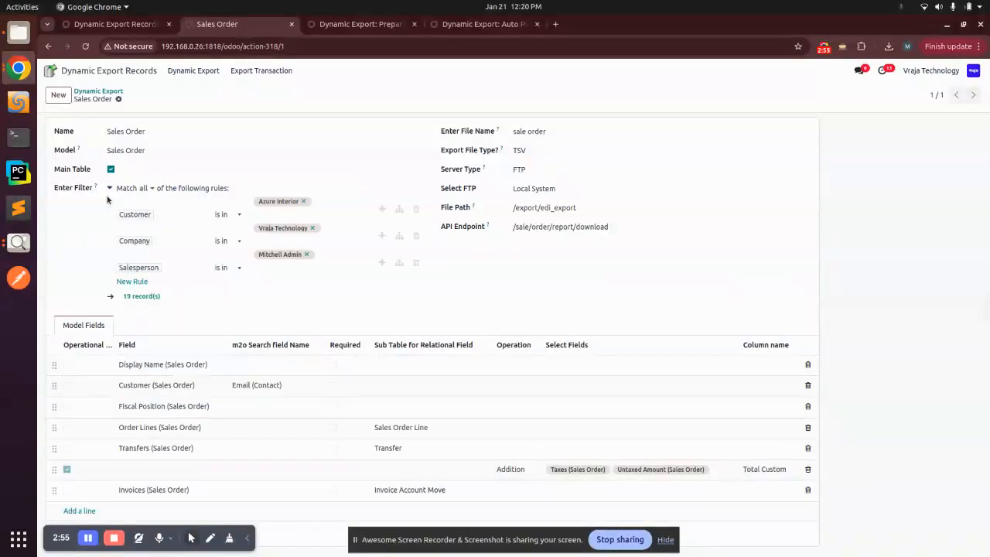
click(134, 281)
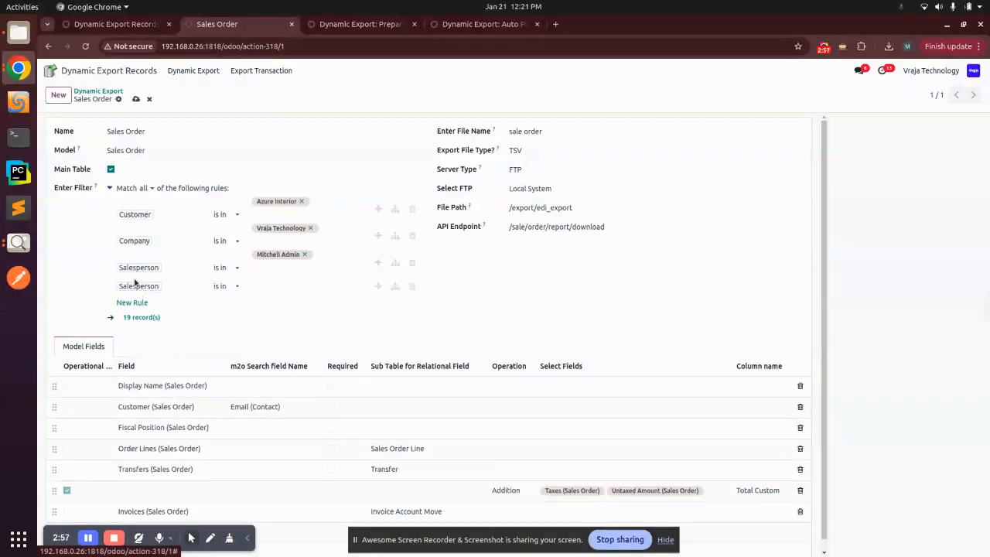
click(302, 285)
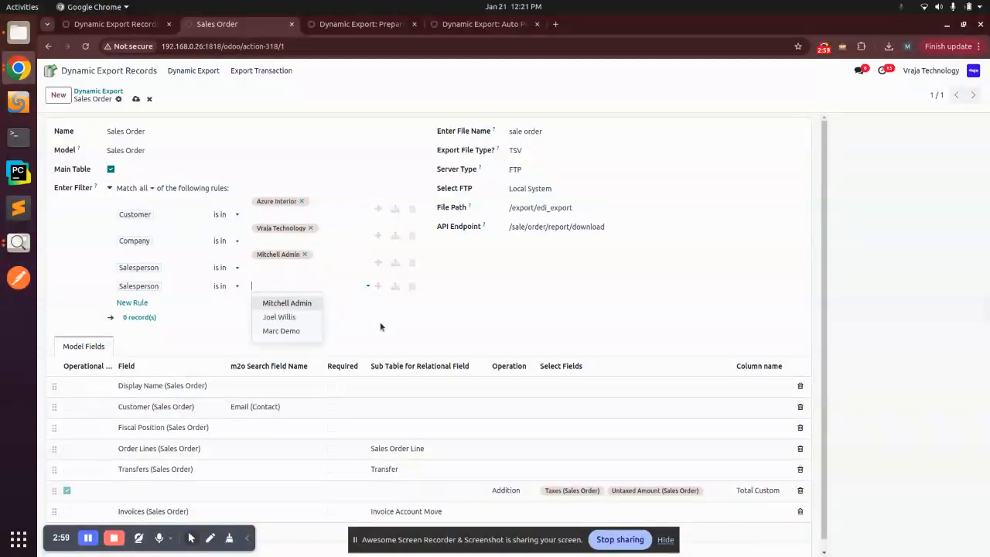
click(285, 316)
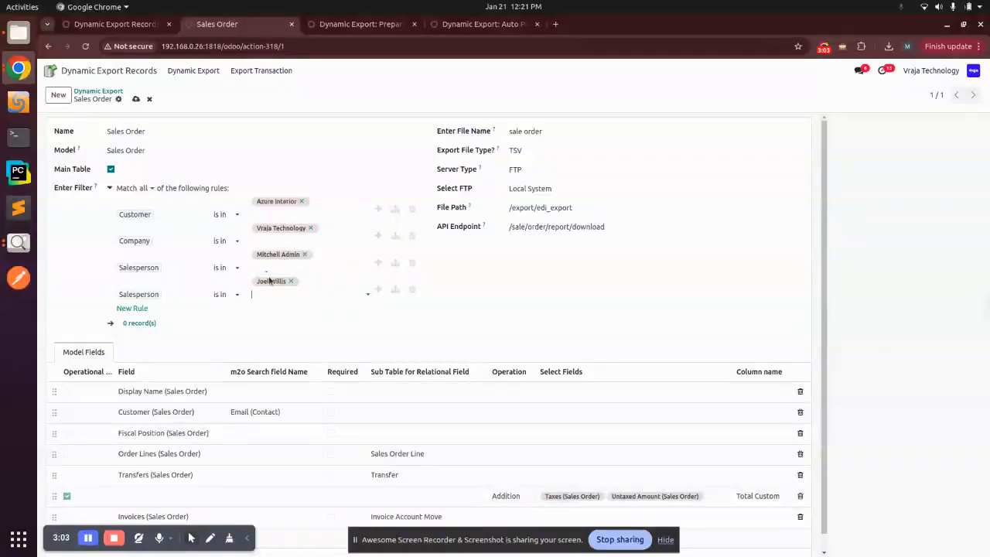
scroll(186, 279, down, 1)
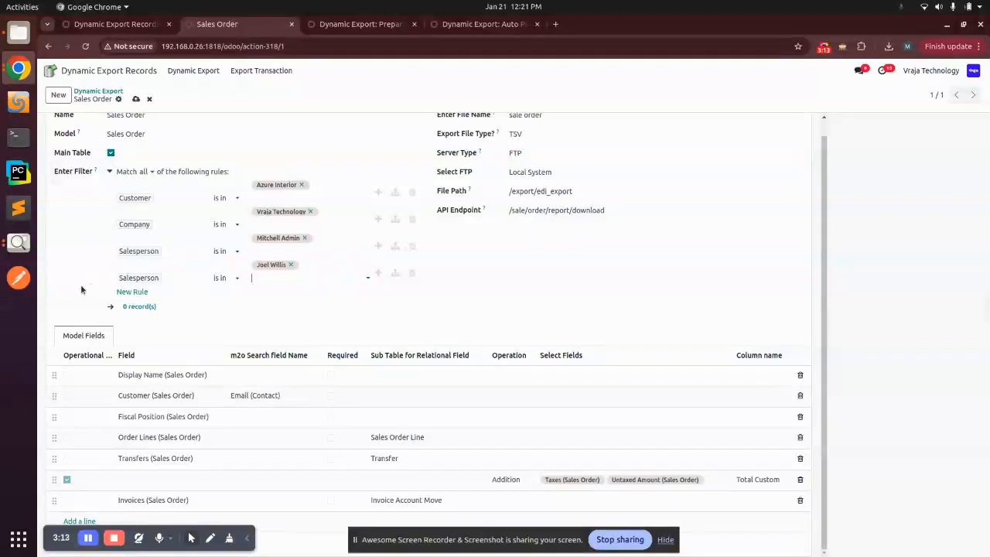
click(412, 274)
click(399, 264)
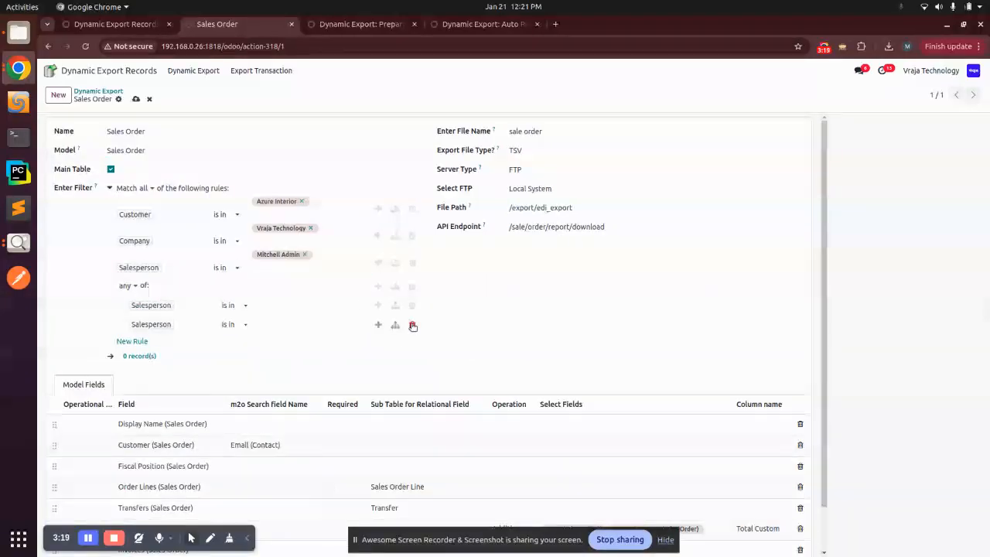
click(413, 325)
click(409, 286)
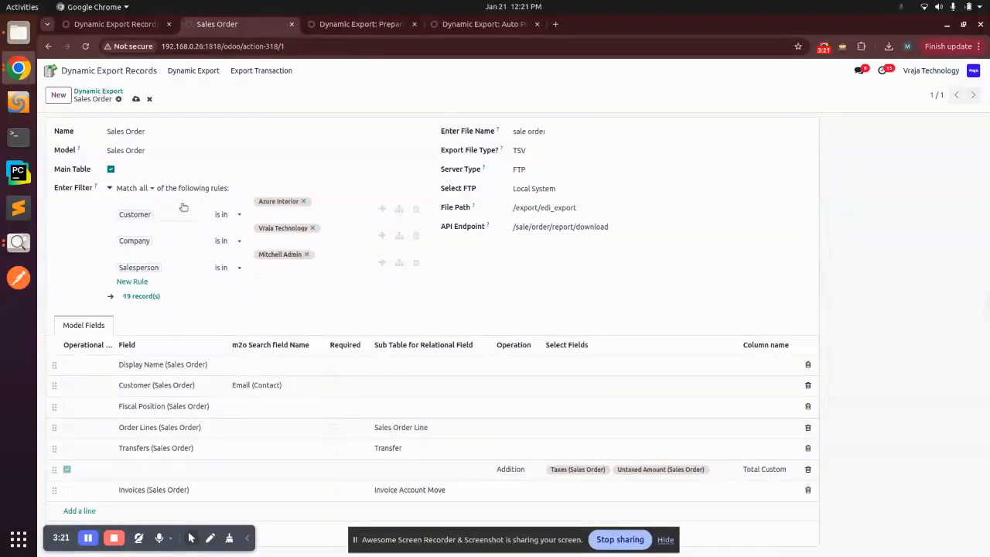
click(109, 188)
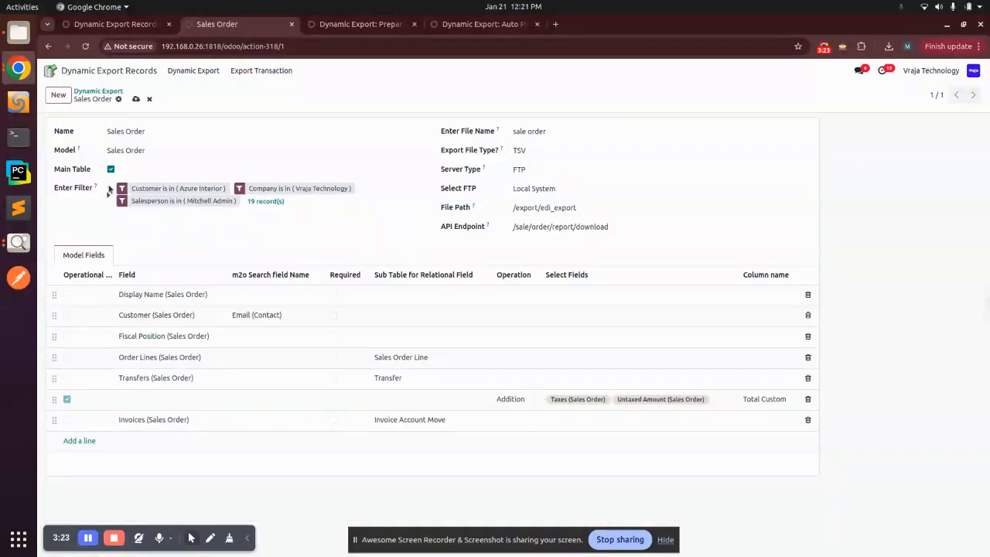
click(264, 201)
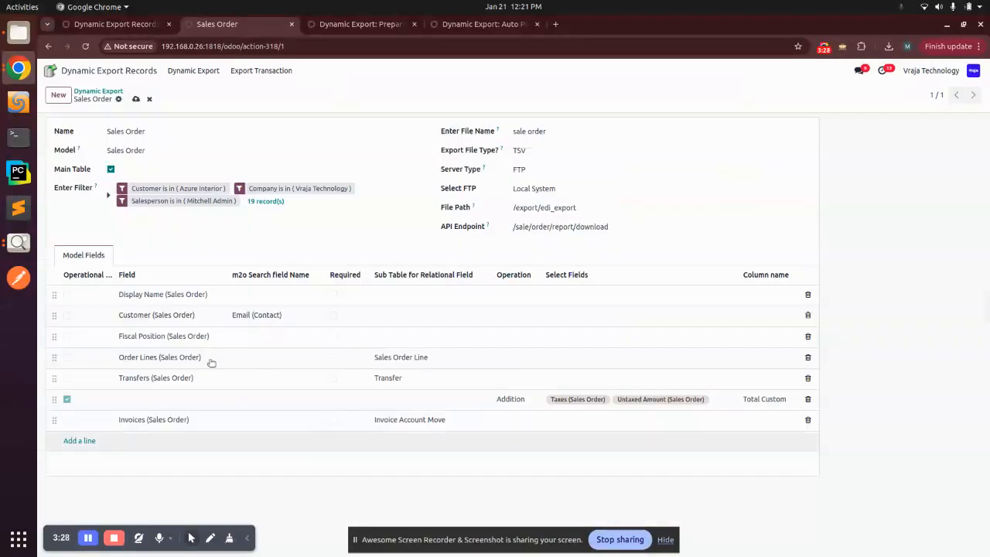
click(282, 526)
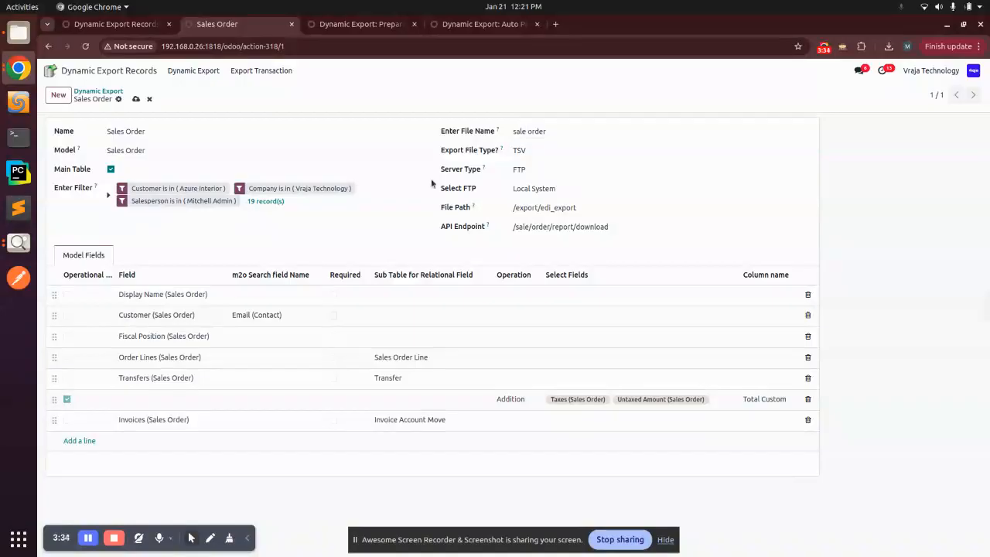
click(537, 155)
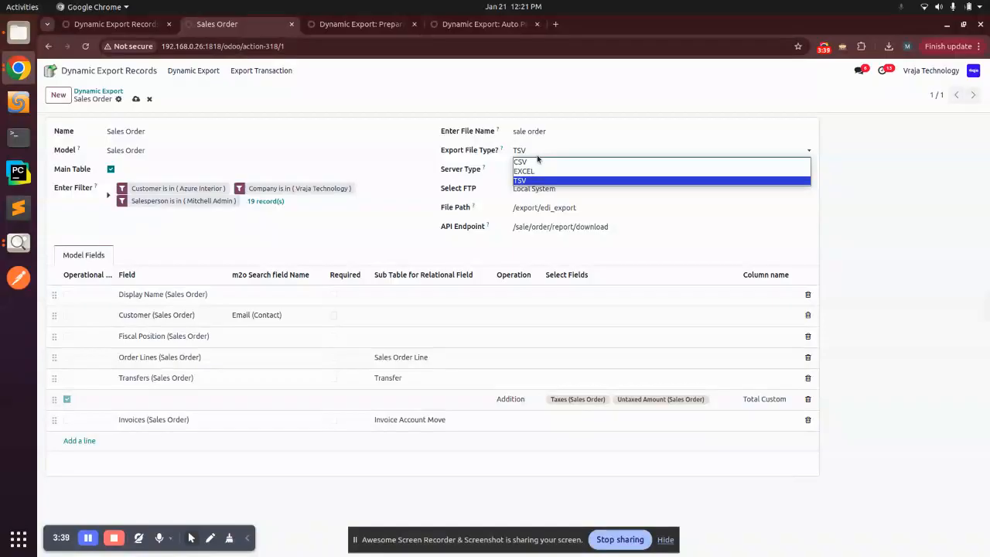
click(458, 163)
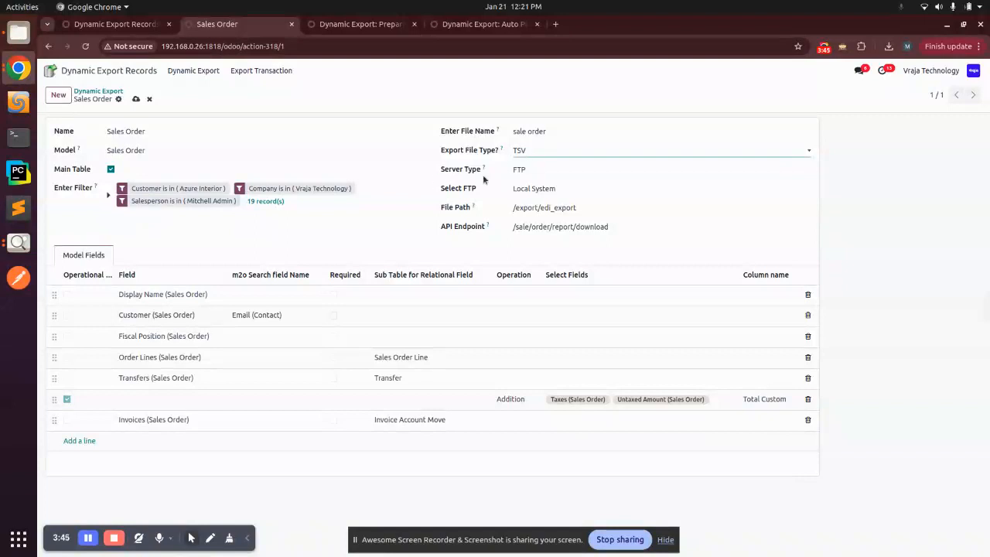
click(524, 170)
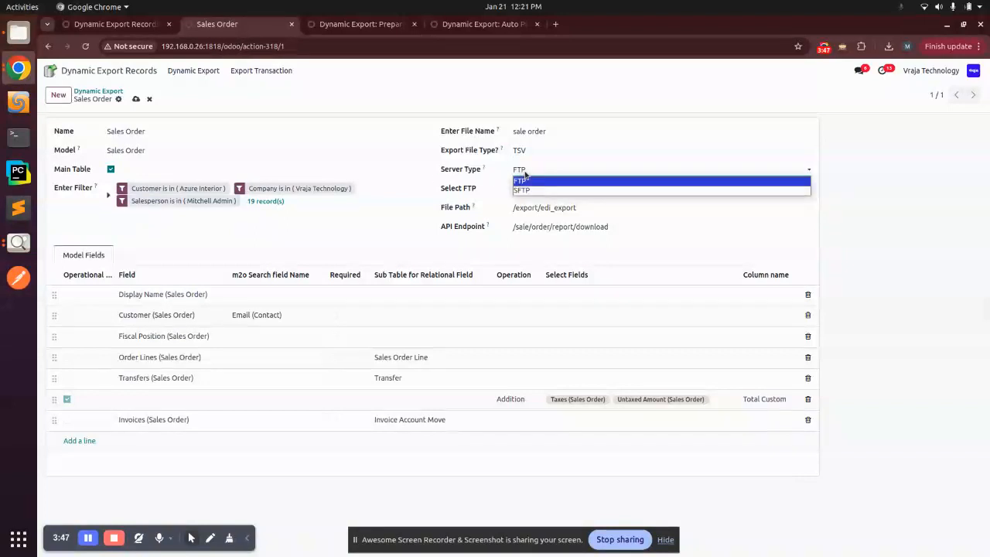
click(525, 181)
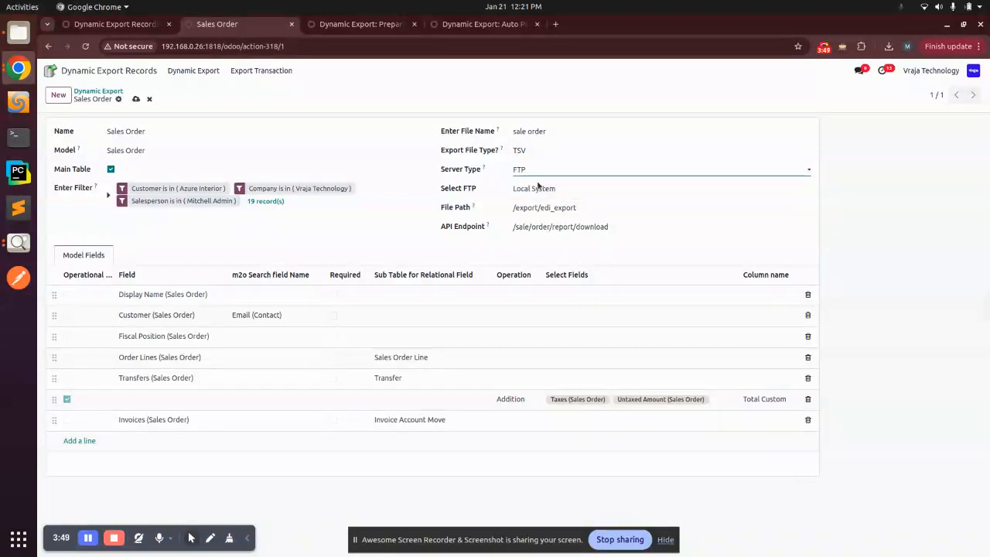
click(531, 189)
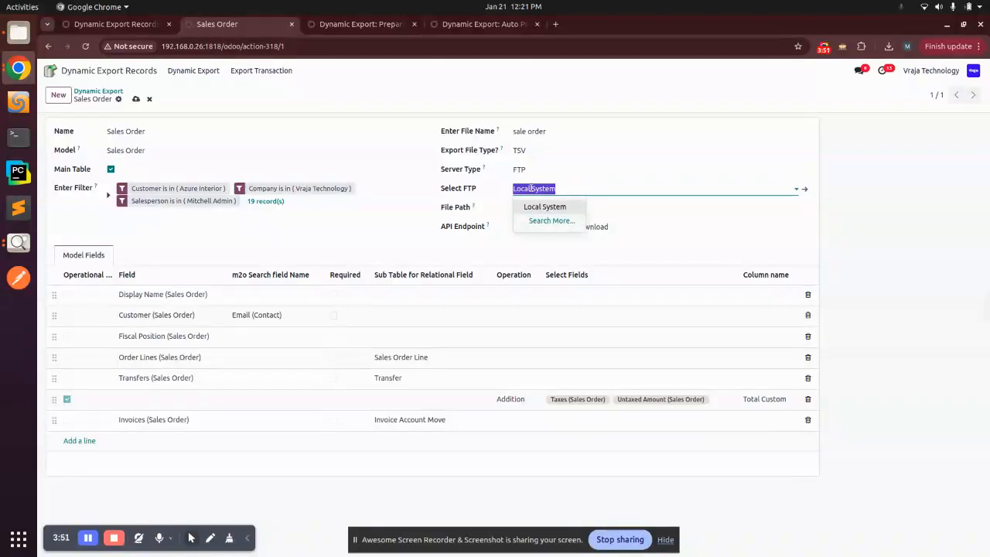
click(519, 171)
click(524, 180)
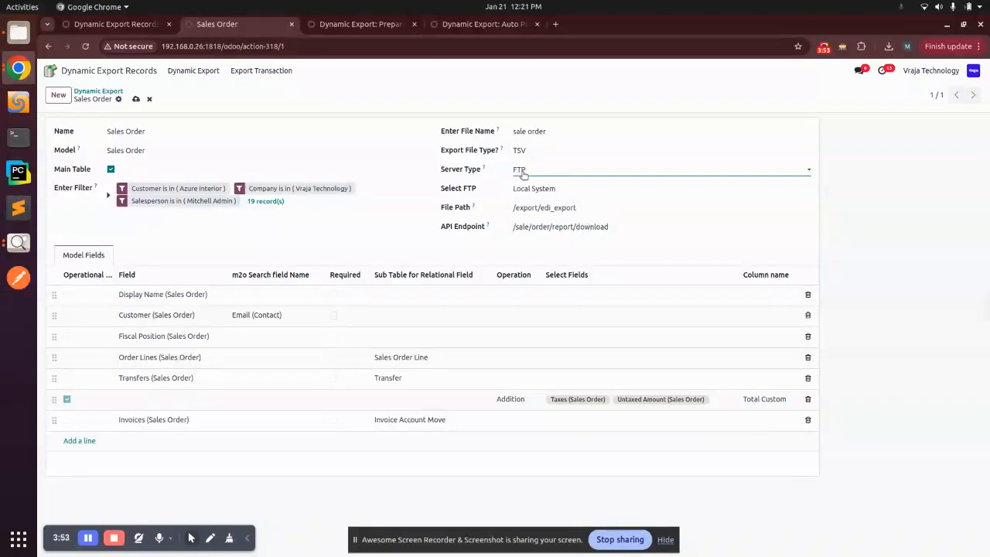
triple_click(551, 207)
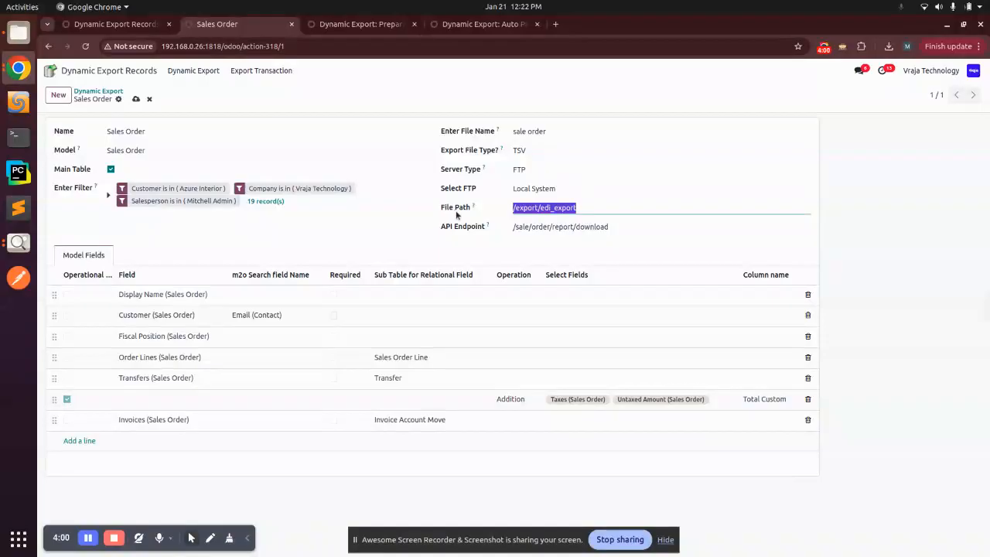
click(502, 215)
click(13, 34)
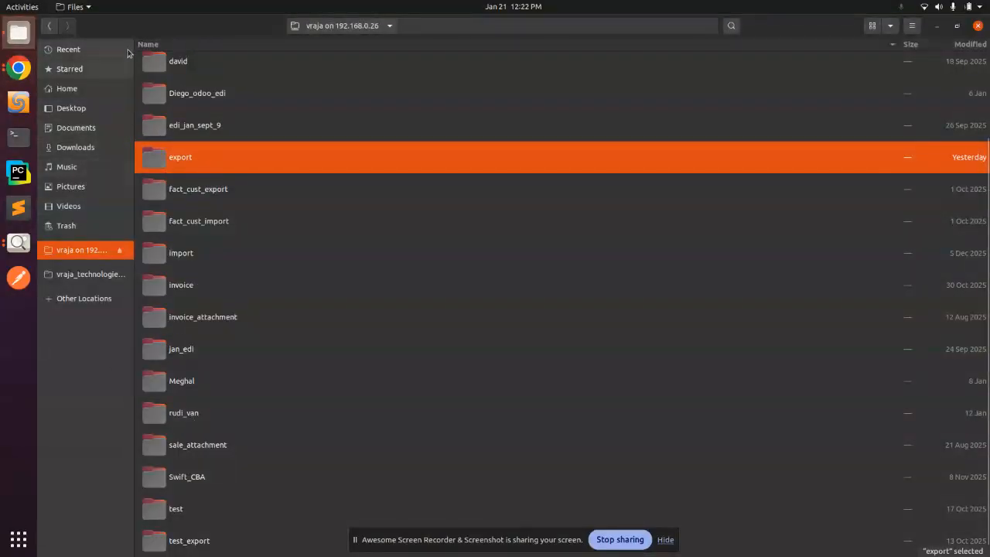
double_click(169, 159)
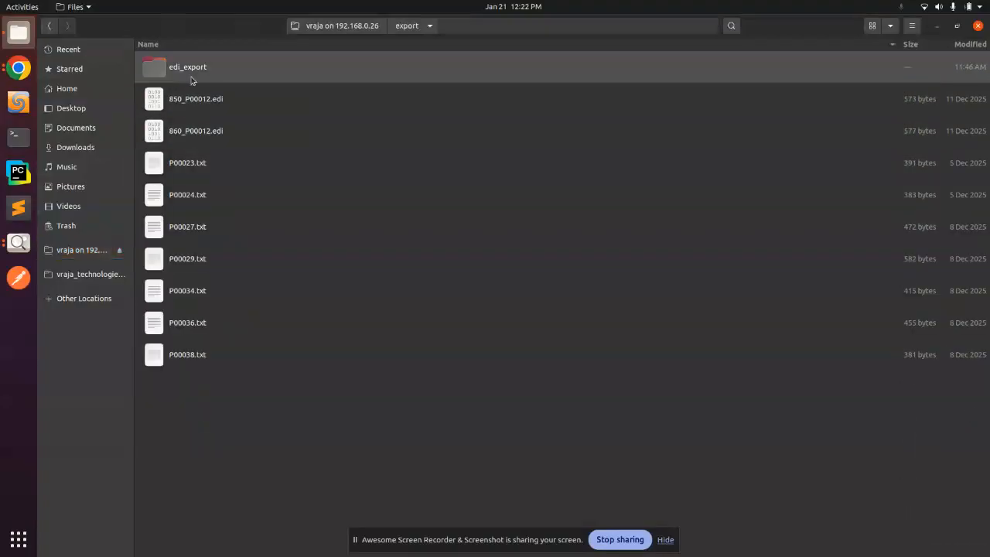
double_click(191, 78)
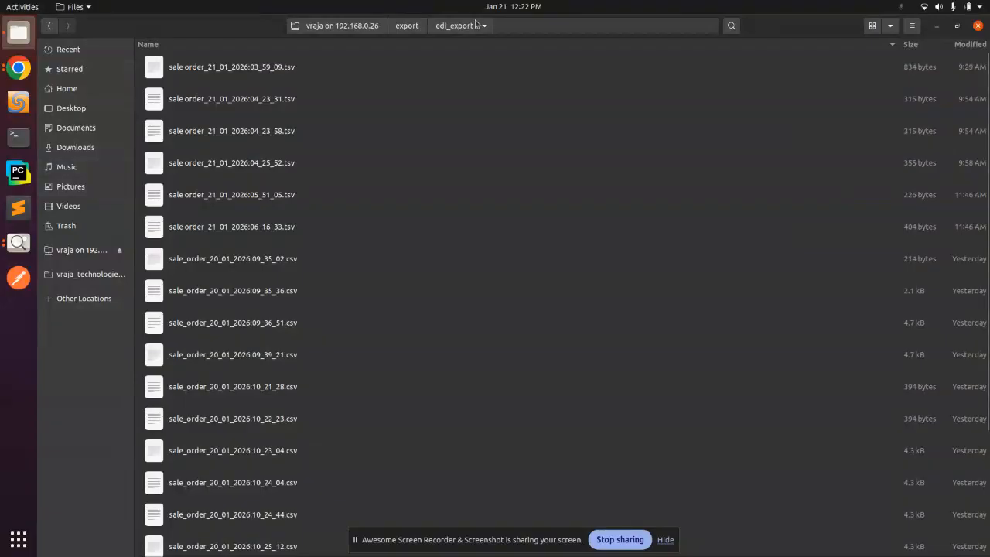
click(399, 26)
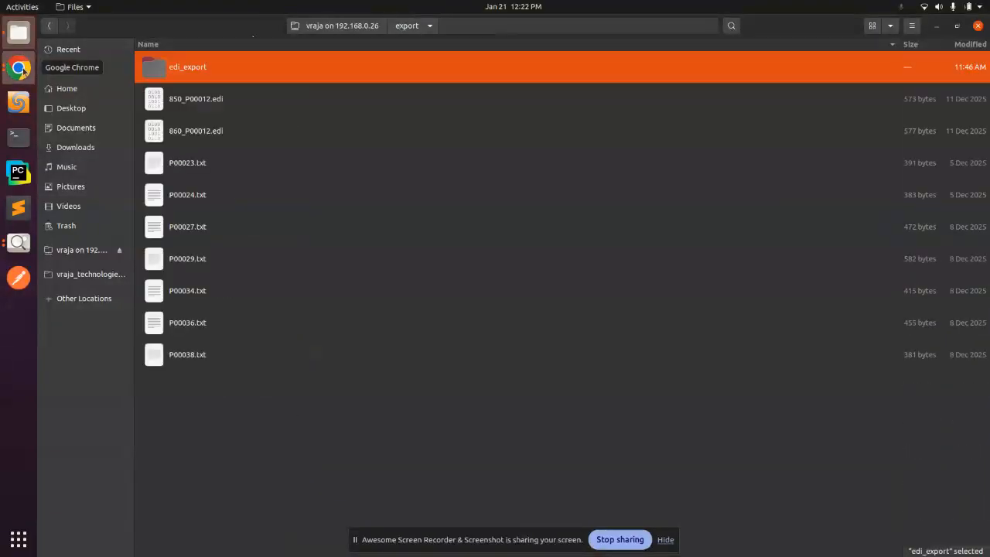
click(19, 68)
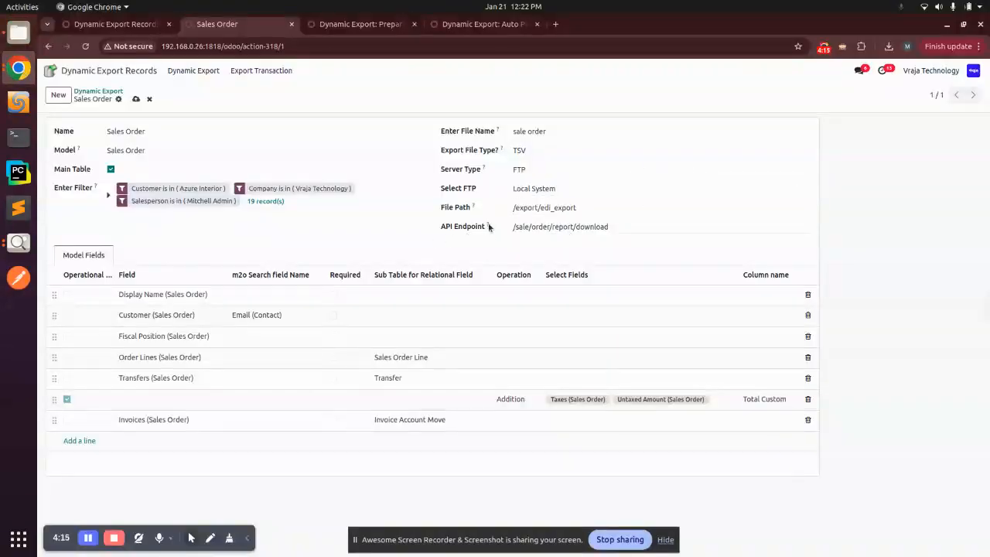
mouse_move(489, 225)
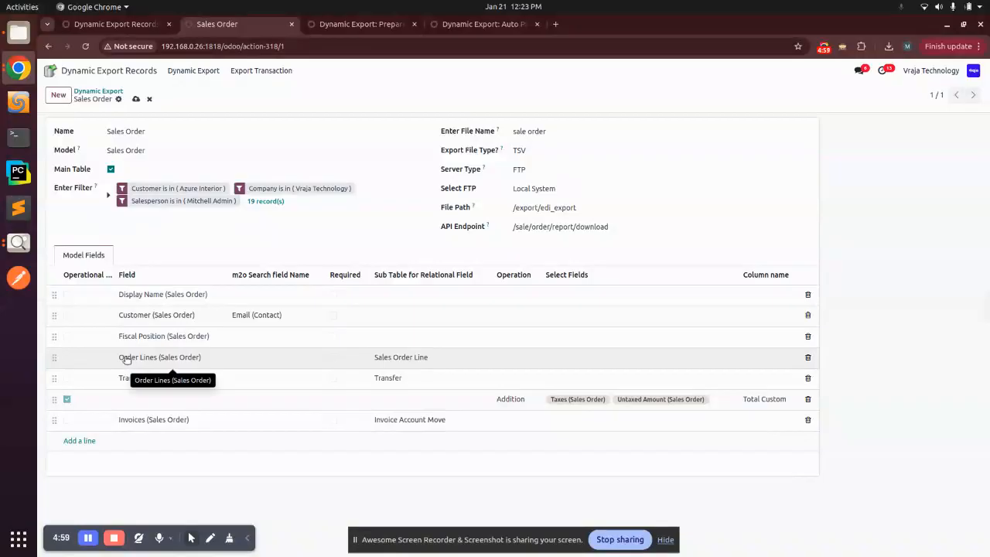
click(446, 358)
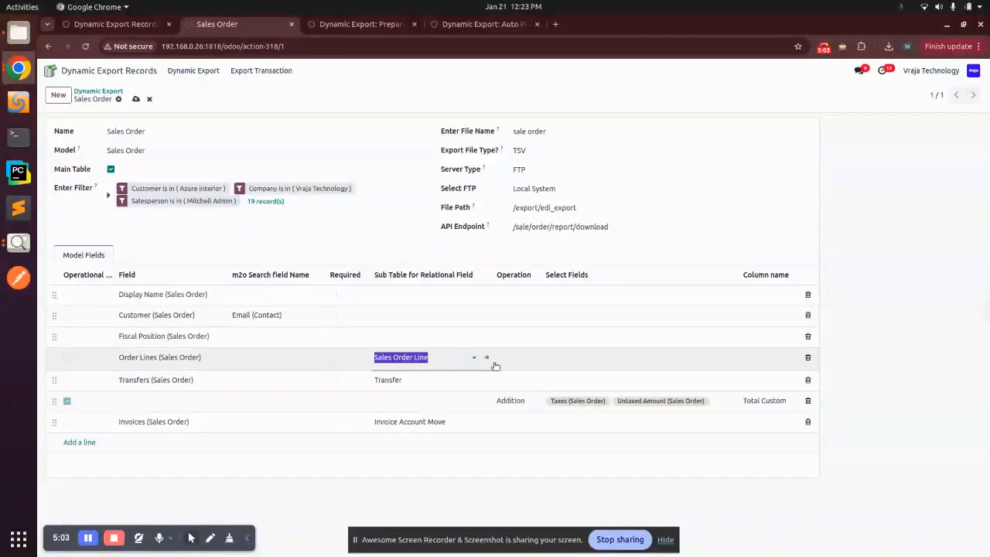
click(486, 362)
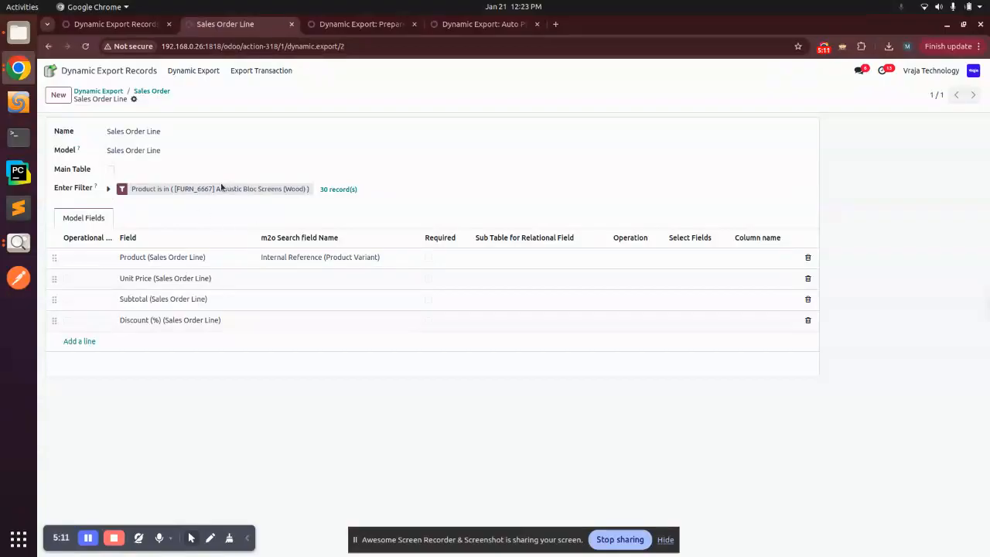
click(110, 189)
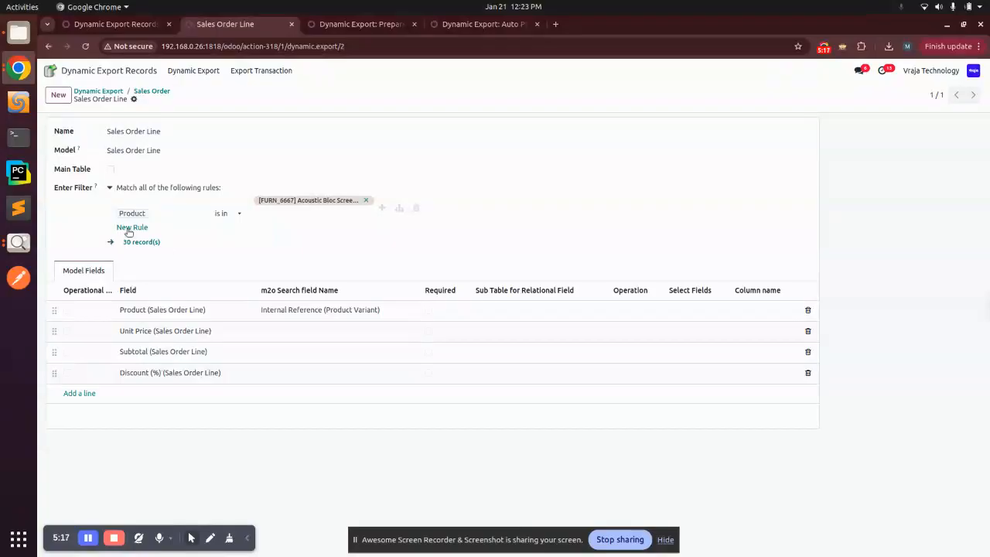
click(126, 228)
click(416, 234)
click(109, 187)
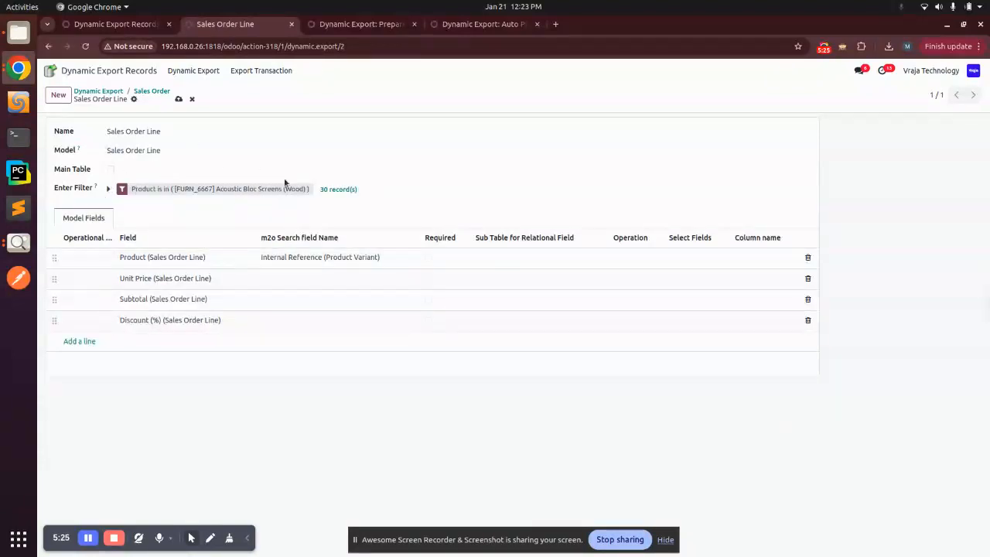
click(152, 92)
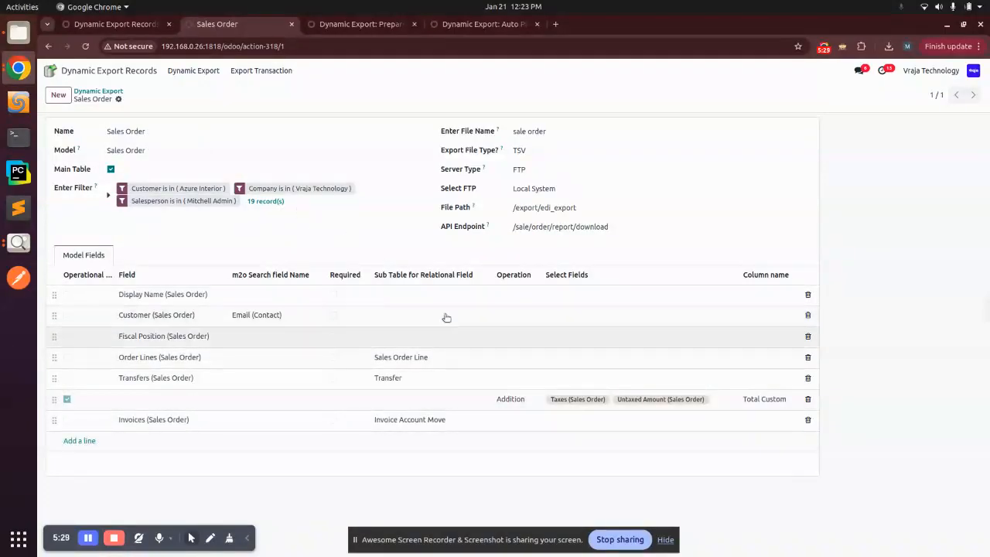
- Open the Order Lines field's Sales Order Line sub-table, then return to the Sales Order export
click(407, 362)
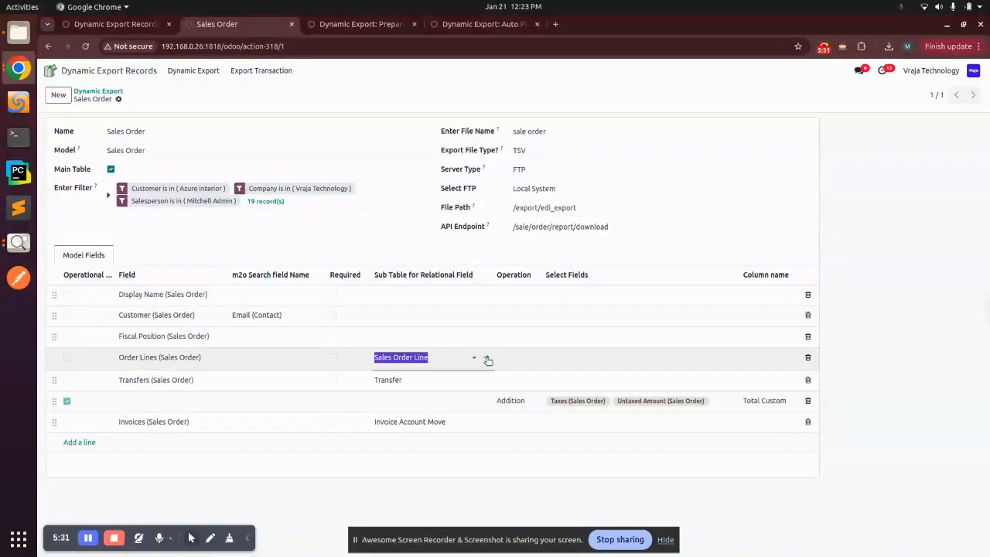
click(486, 360)
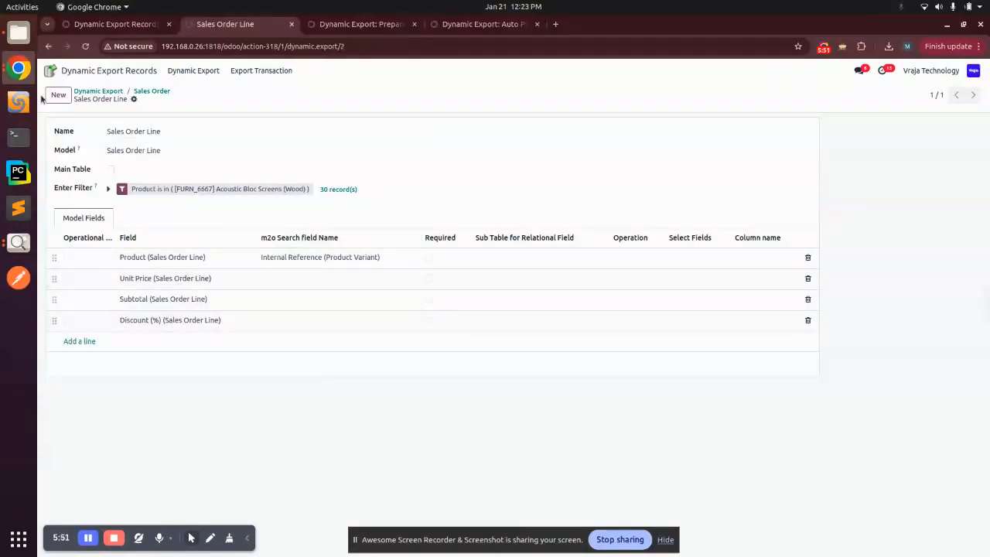
click(155, 92)
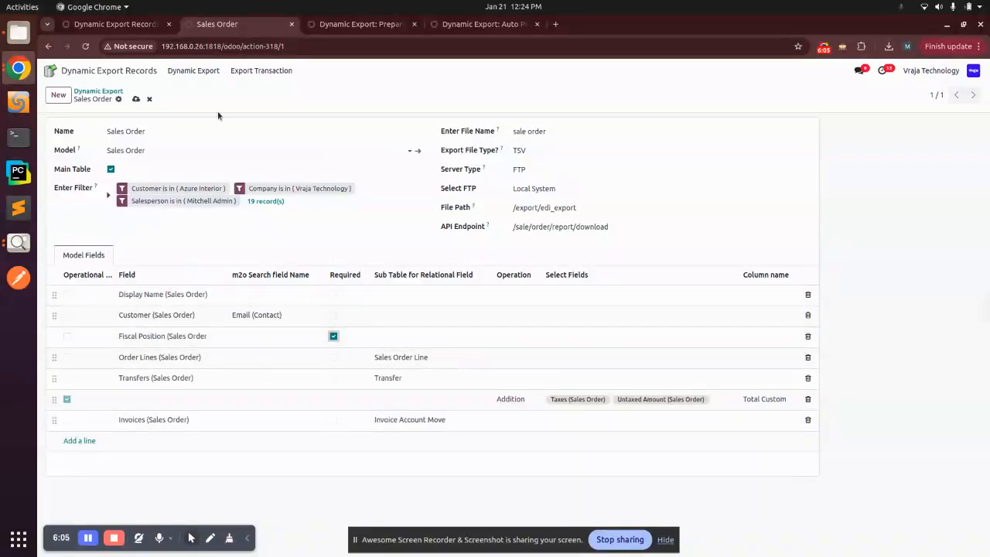
- Untick Required on the Fiscal Position (Sales Order) field line
click(333, 336)
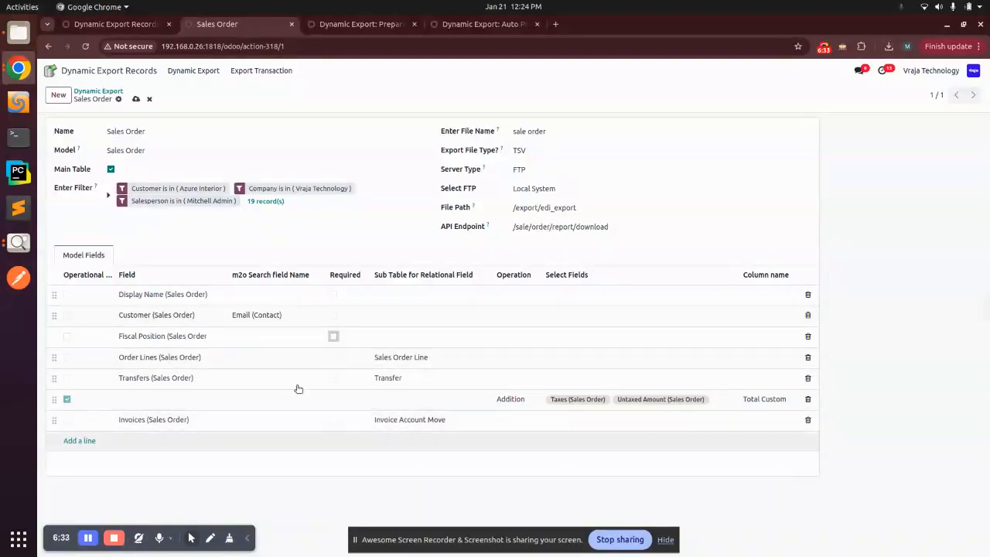
- Add Payment Transactions Amount to the Total Custom line's summed fields, keeping Addition
click(758, 401)
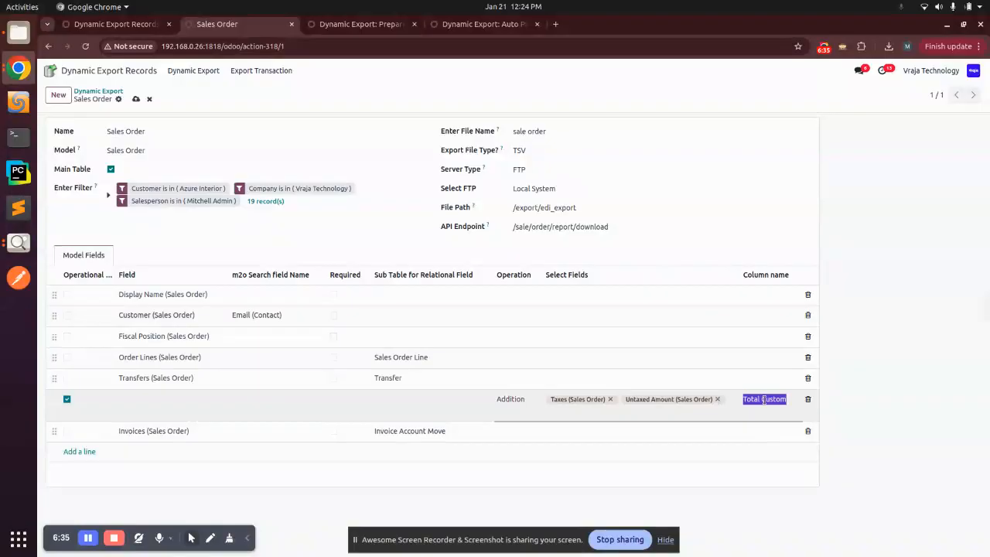
click(767, 400)
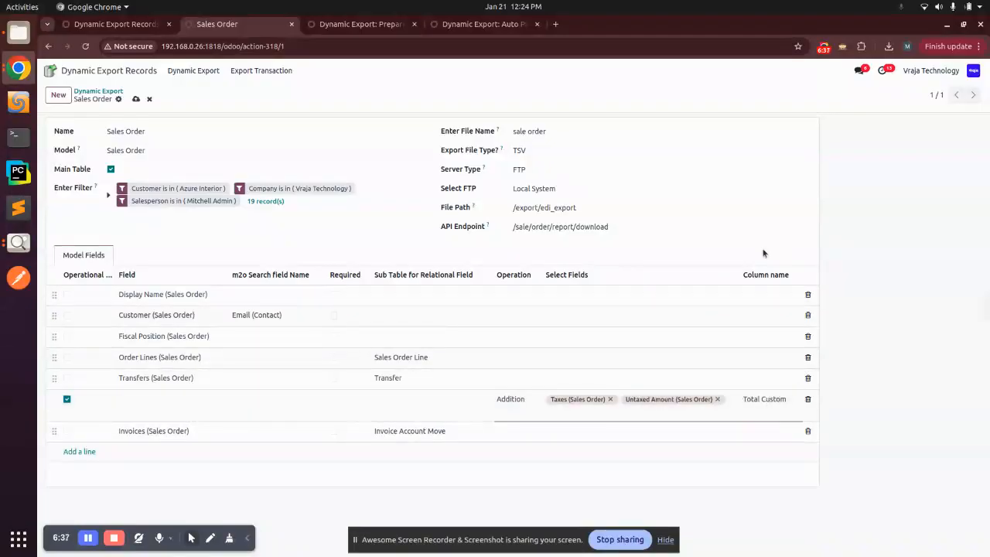
click(519, 400)
click(571, 412)
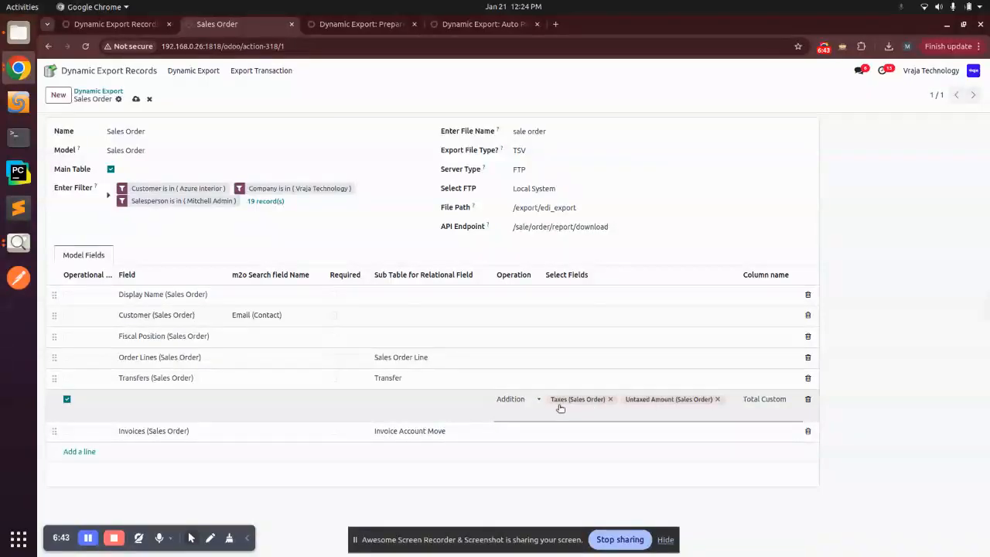
click(678, 408)
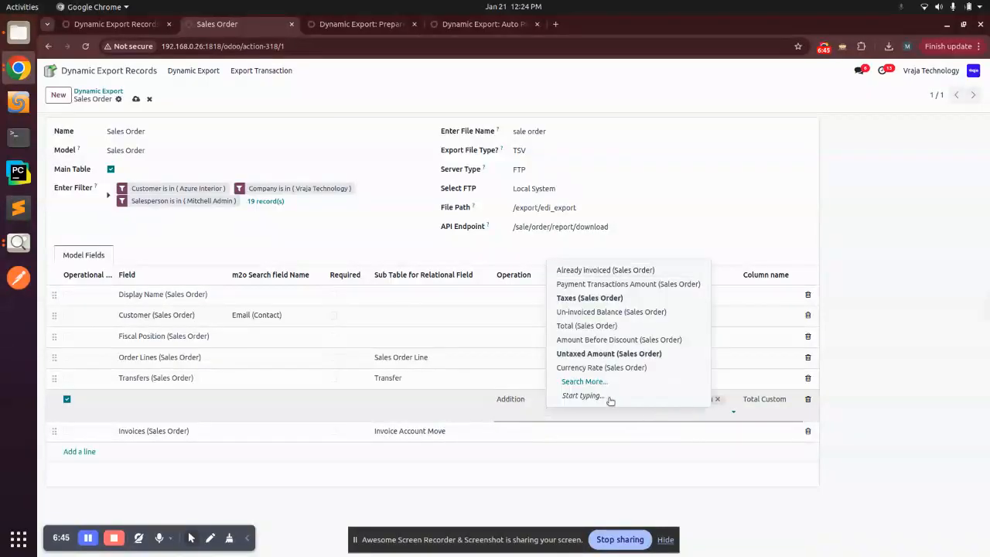
click(583, 285)
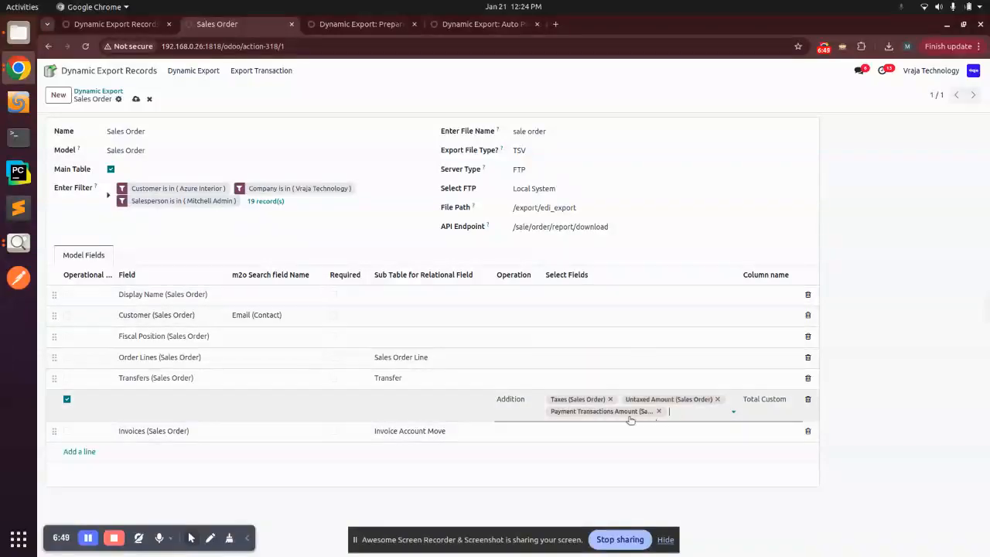
- Recheck that Total Custom's operation stays Addition and finish editing the line
click(509, 400)
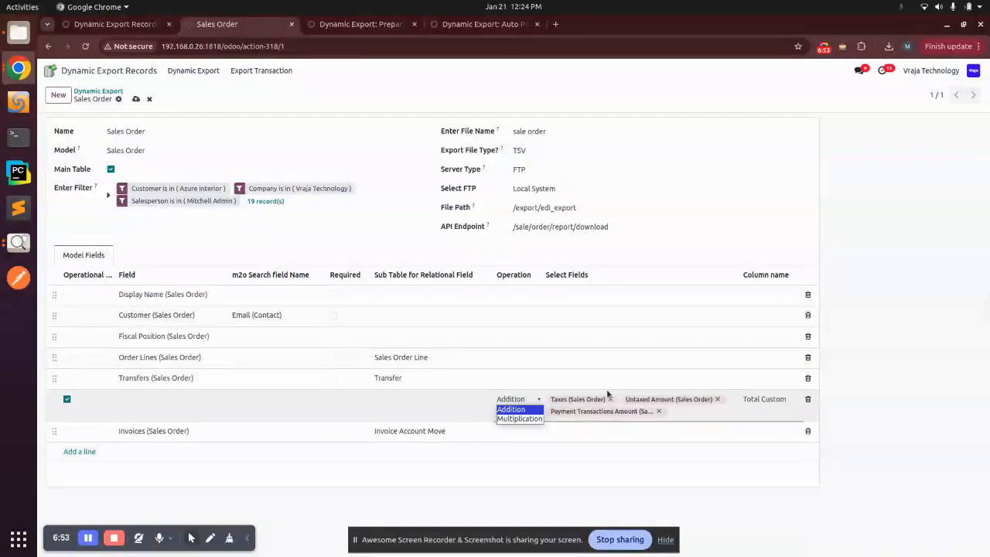
click(691, 417)
click(687, 413)
click(688, 411)
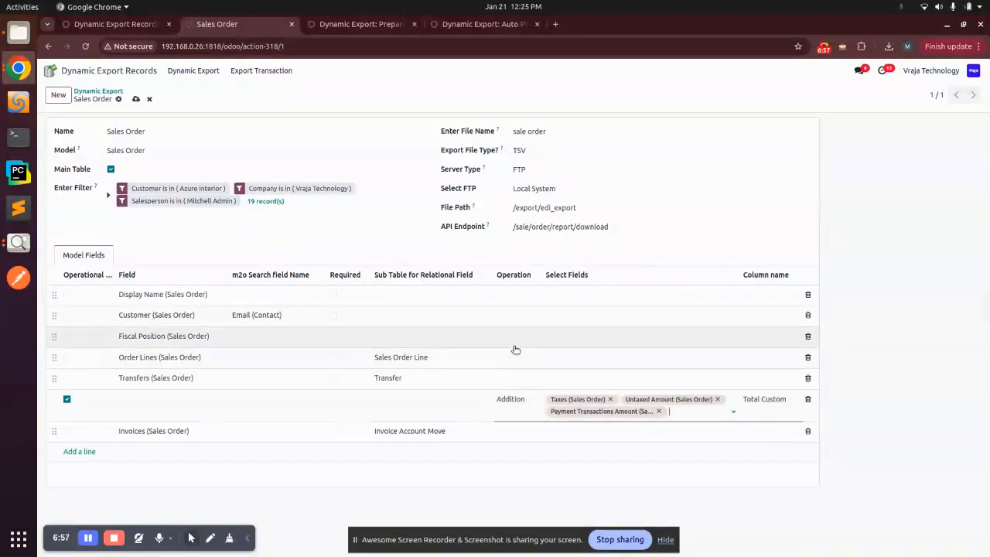
click(510, 400)
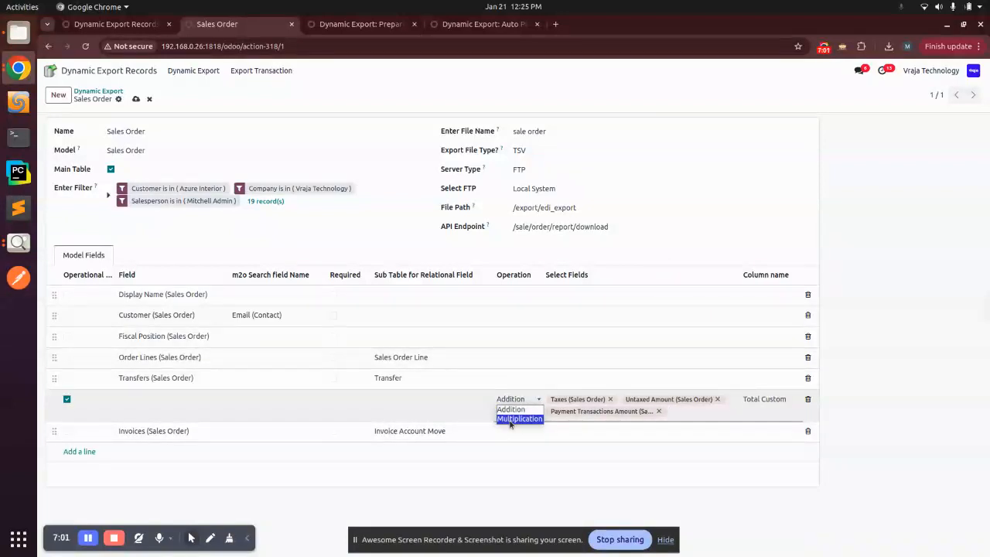
click(511, 408)
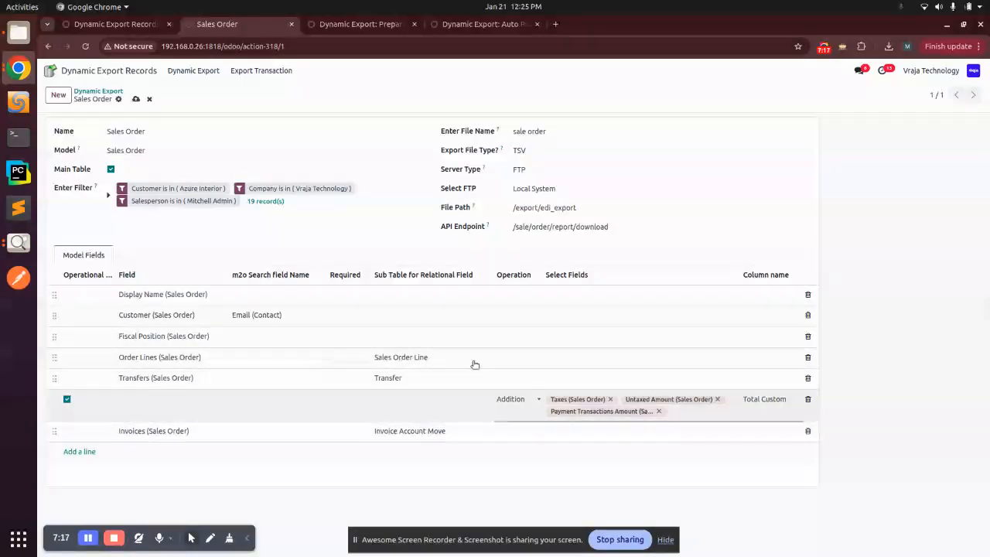
click(903, 400)
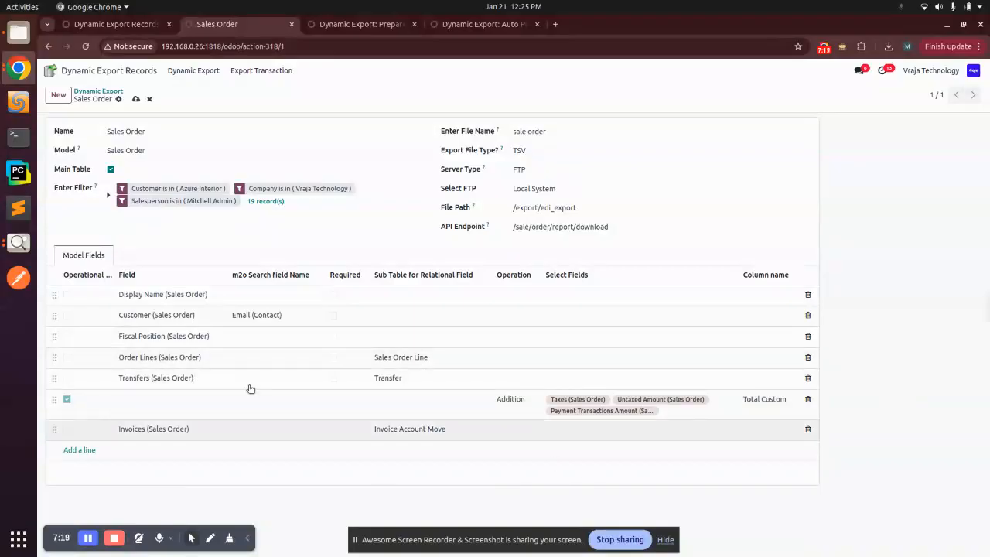
- Move Total Custom below Fiscal Position, save, and drop Payment Transactions Amount from its sum
drag(55, 400, 54, 358)
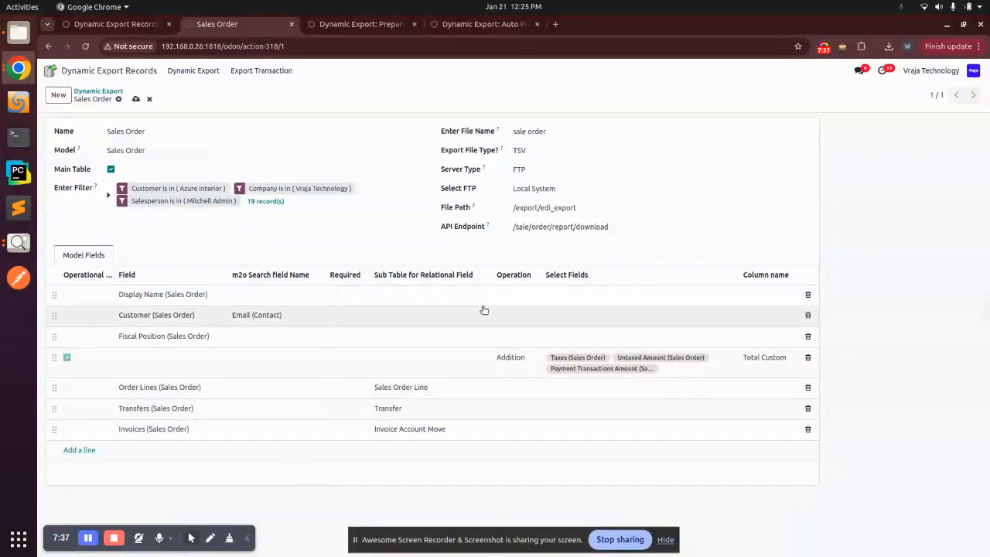
click(136, 101)
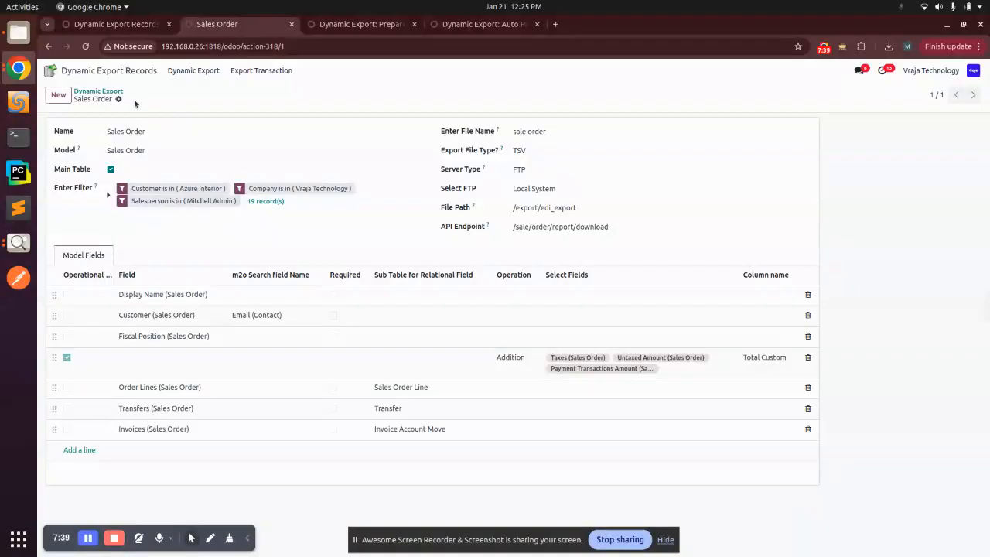
click(643, 370)
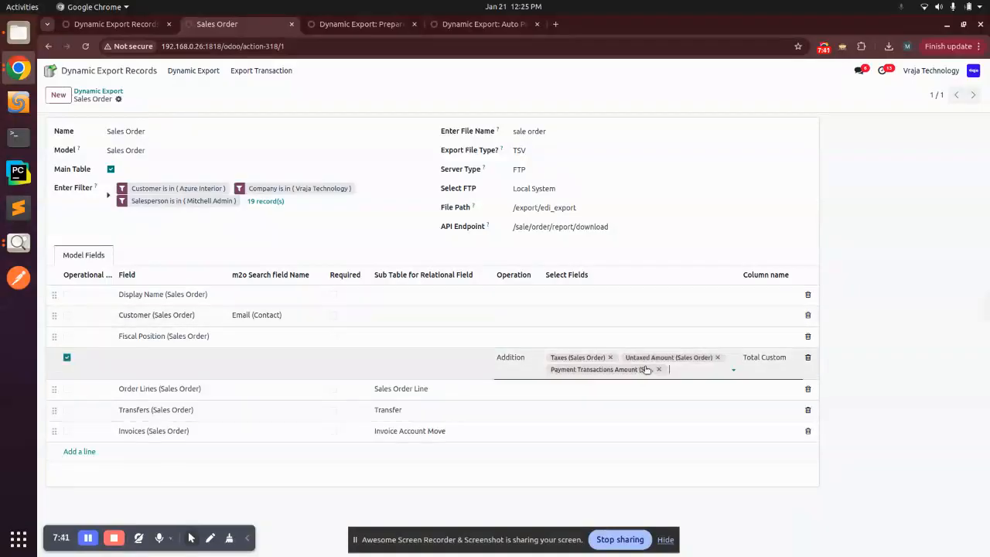
click(657, 370)
click(289, 365)
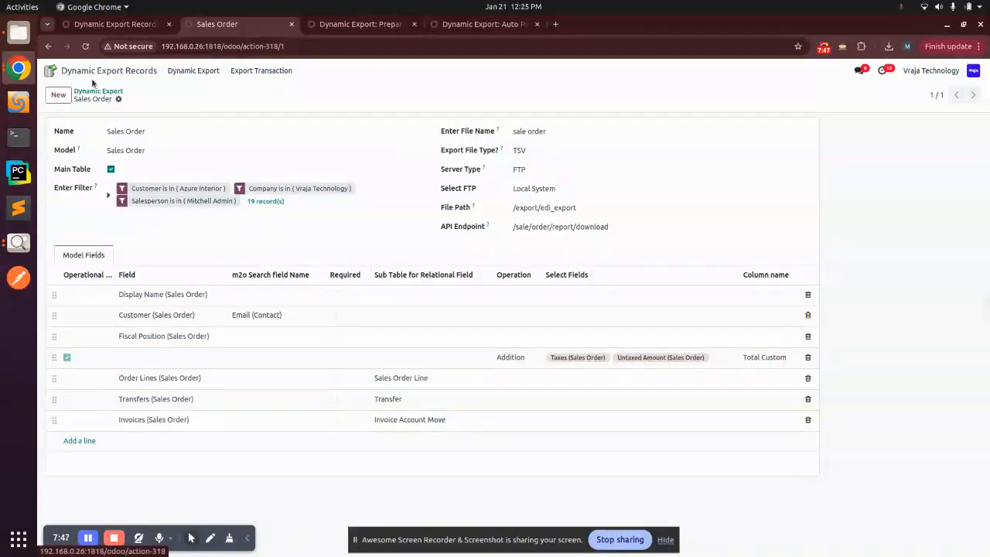
click(50, 70)
- Duplicate order S00044, set Cable Management Box quantity to 4, then save and confirm it
click(548, 129)
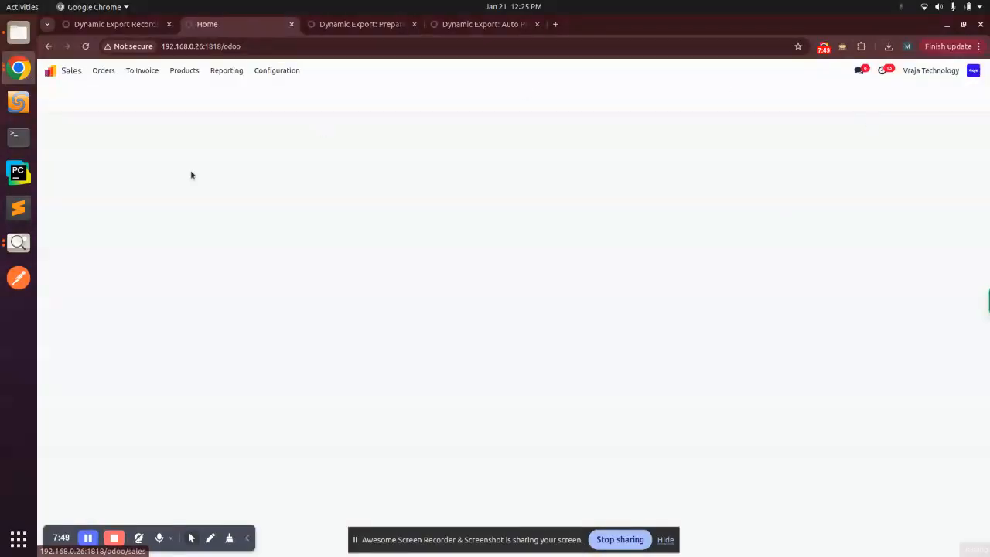
click(107, 162)
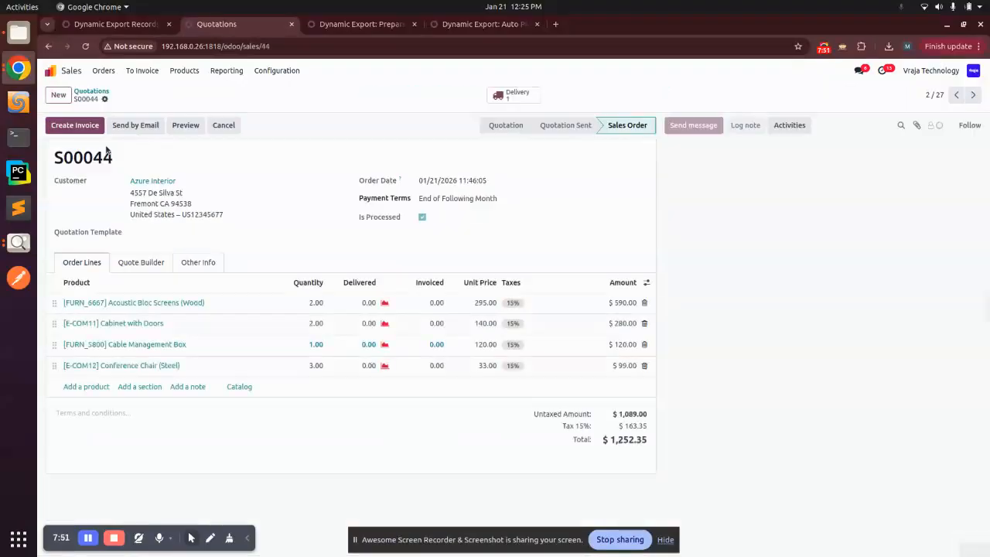
click(105, 99)
click(126, 144)
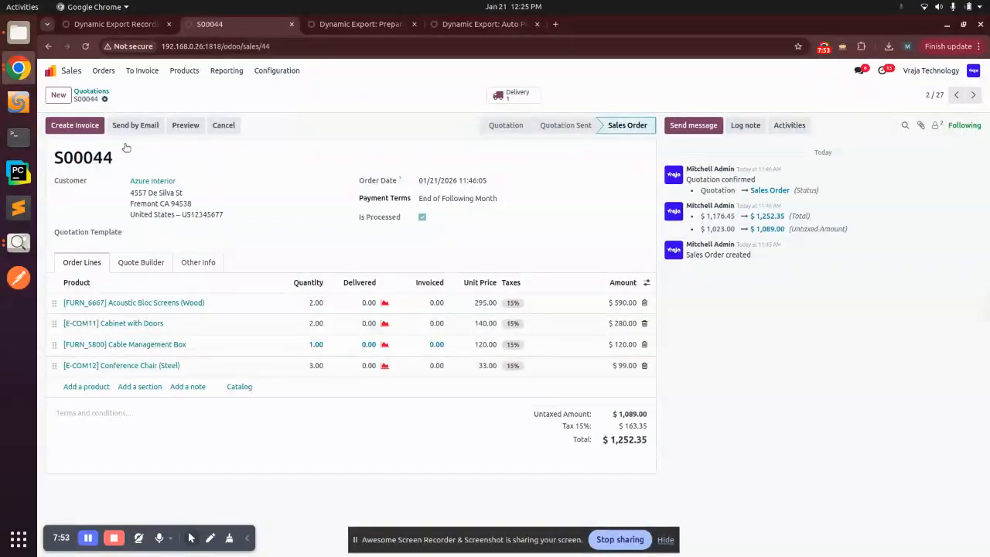
click(311, 366)
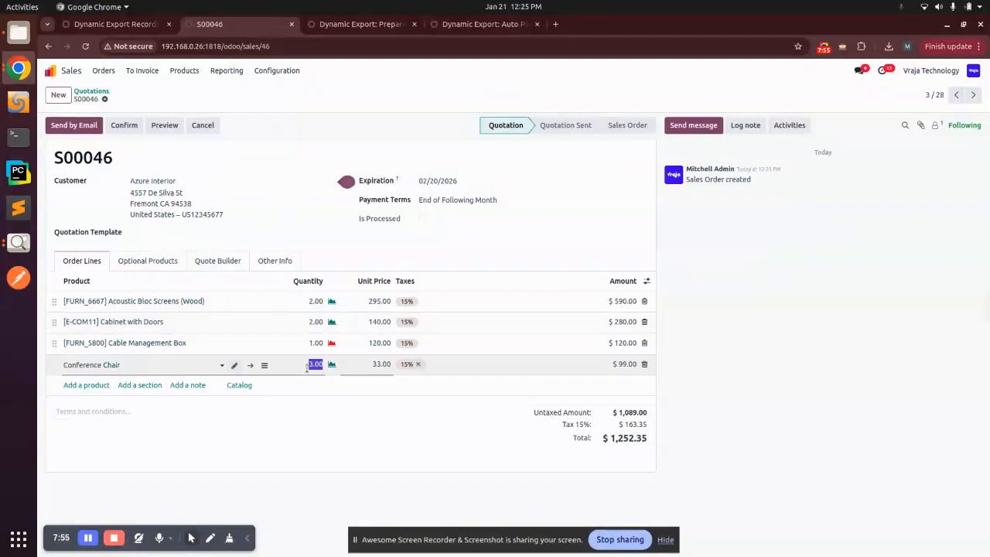
click(311, 342)
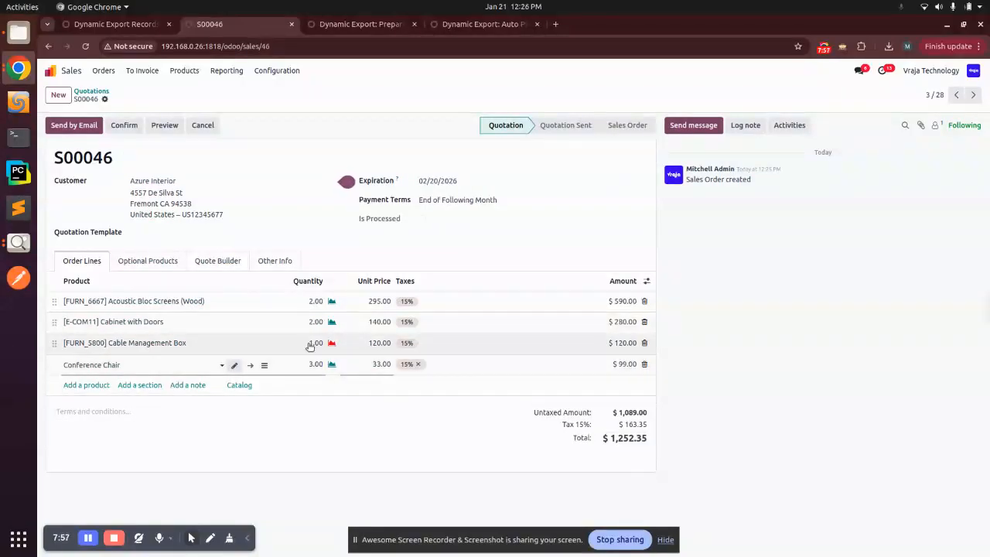
text(4)
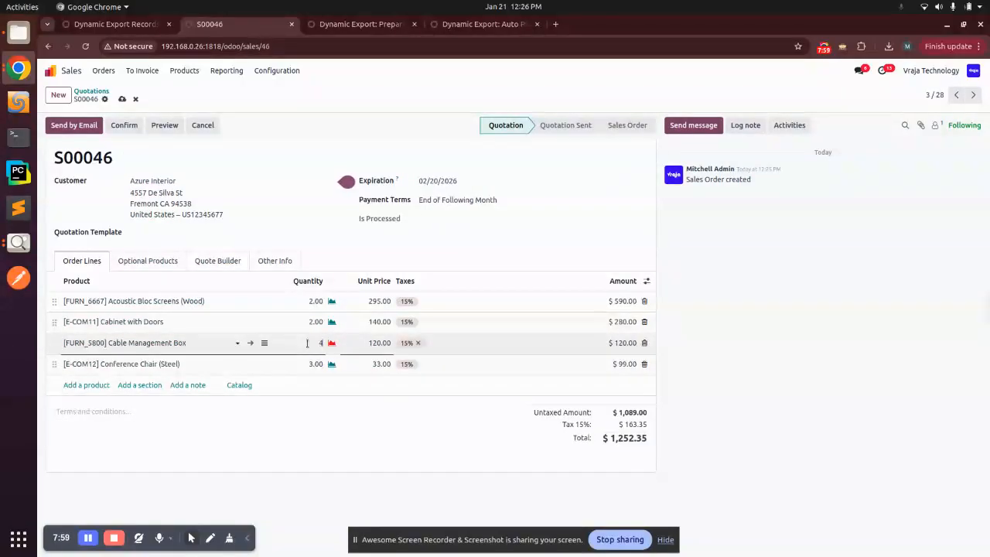
click(487, 447)
click(122, 99)
click(124, 126)
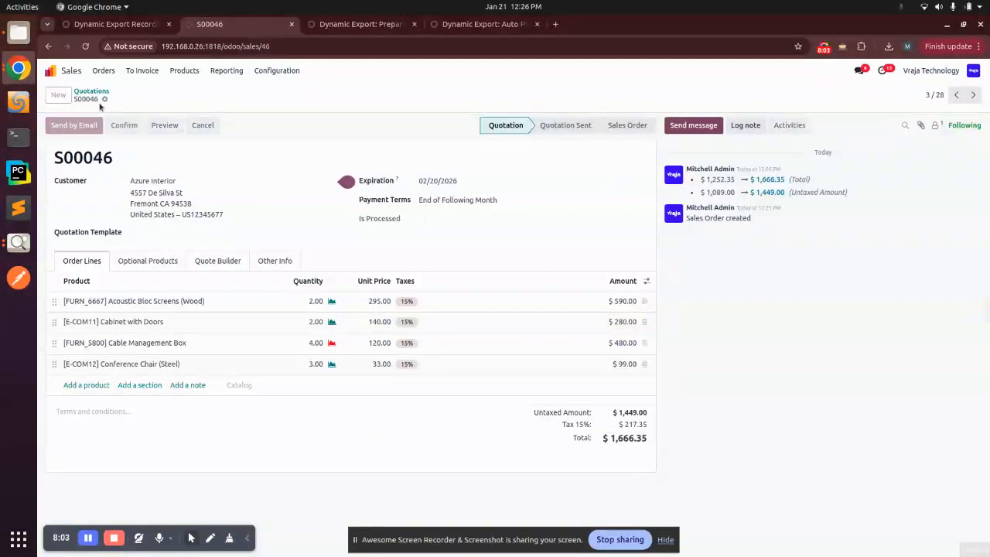
- Duplicate that order again, delete the Cabinet with Doors and Cable Management Box lines, and save
click(104, 99)
click(124, 140)
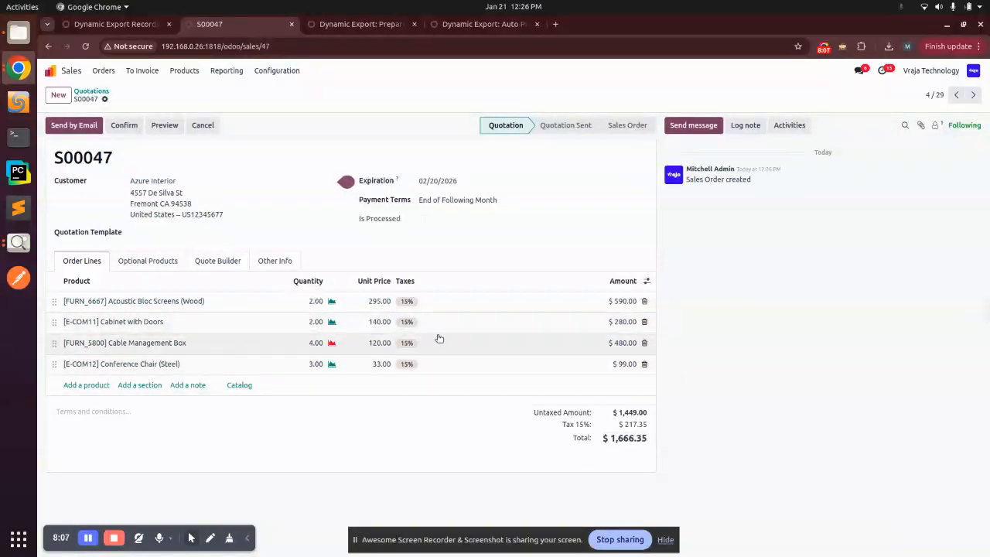
click(644, 321)
click(645, 322)
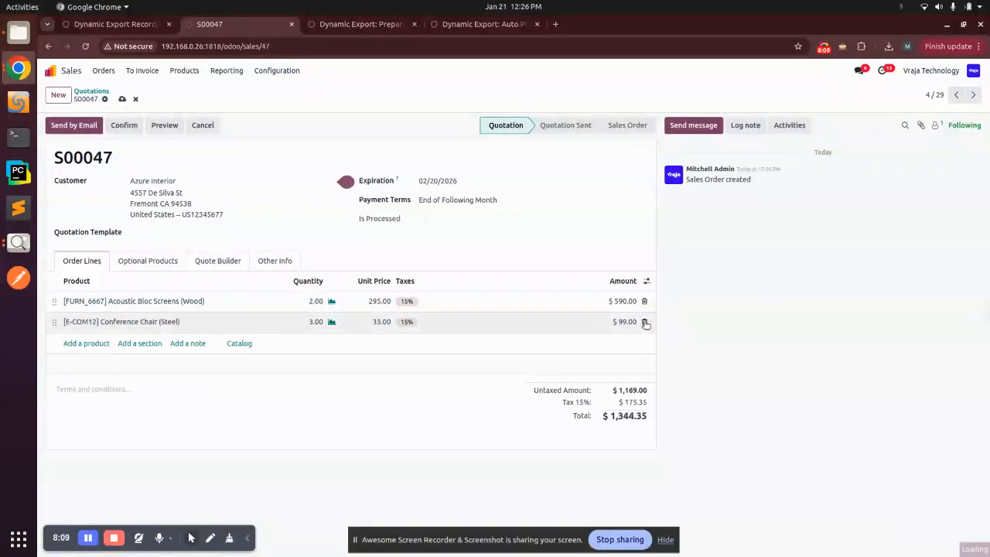
click(97, 92)
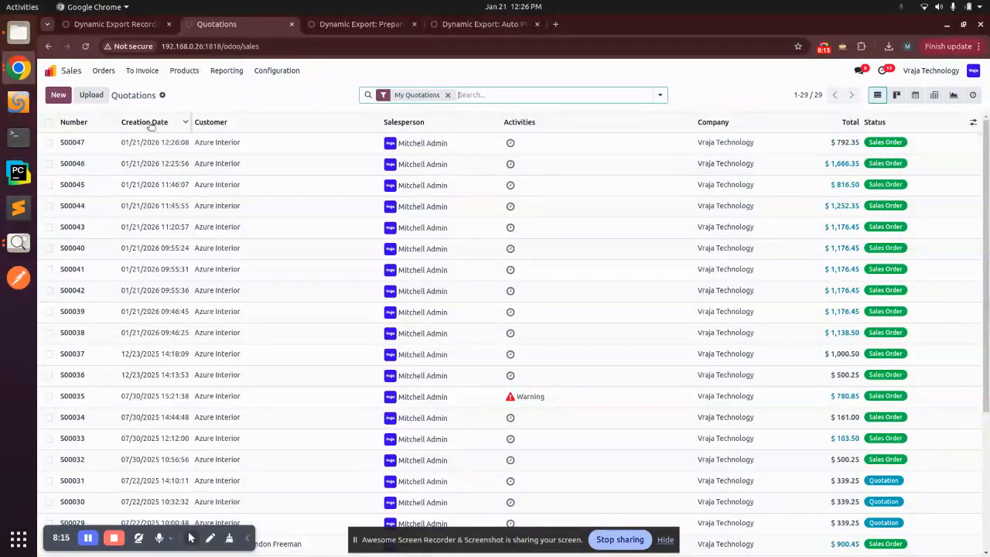
click(51, 70)
click(489, 142)
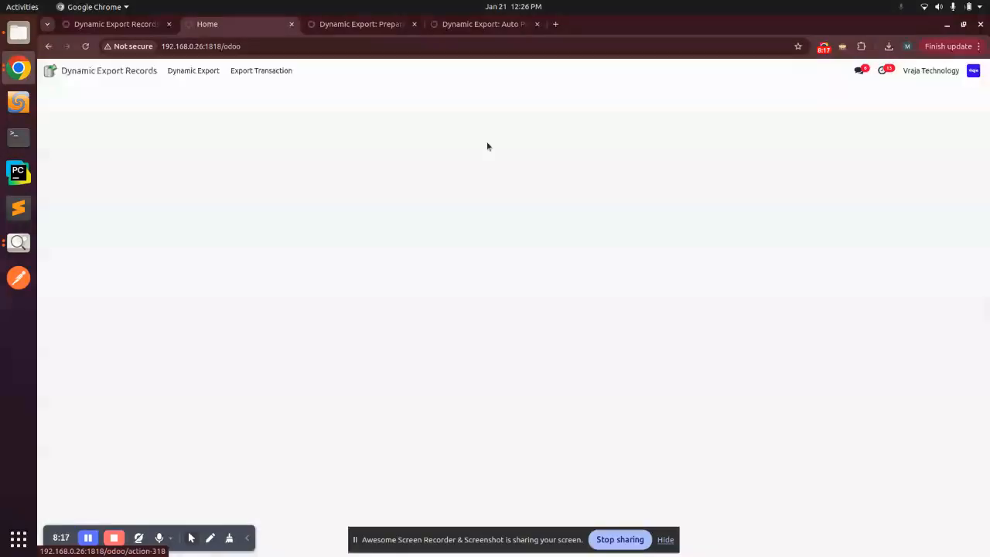
- Open the Export Transaction list, then switch to the 'Dynamic Export: Prepare File' scheduled action
click(270, 78)
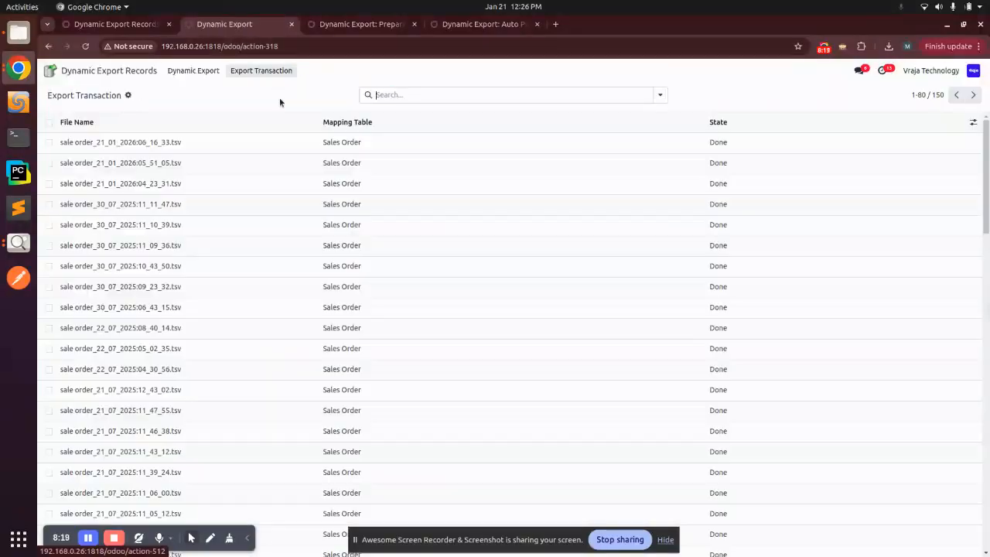
click(362, 26)
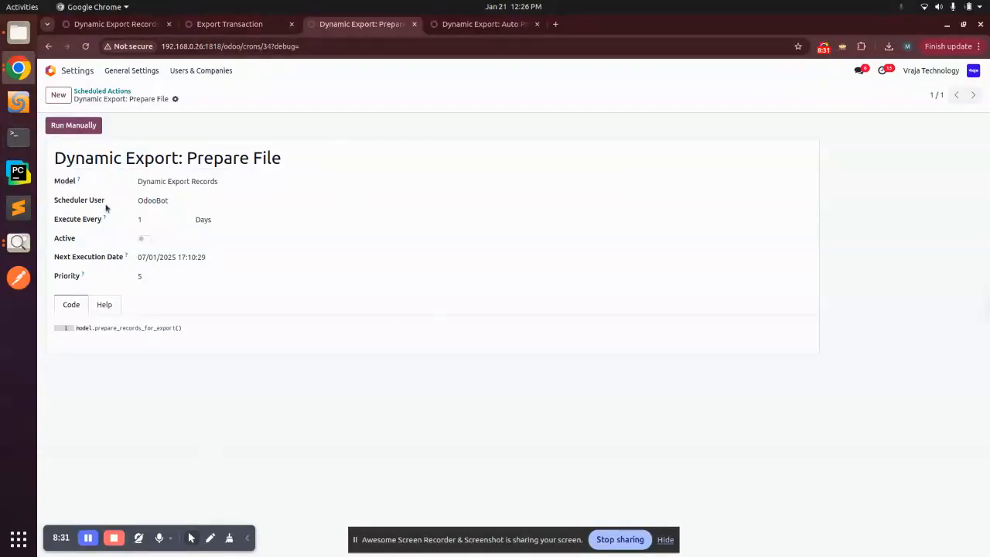
- Check the Prepare File action's interval stays Days, then reload Export Transactions to show the new Draft file
key(ctrl+shift+Tab)
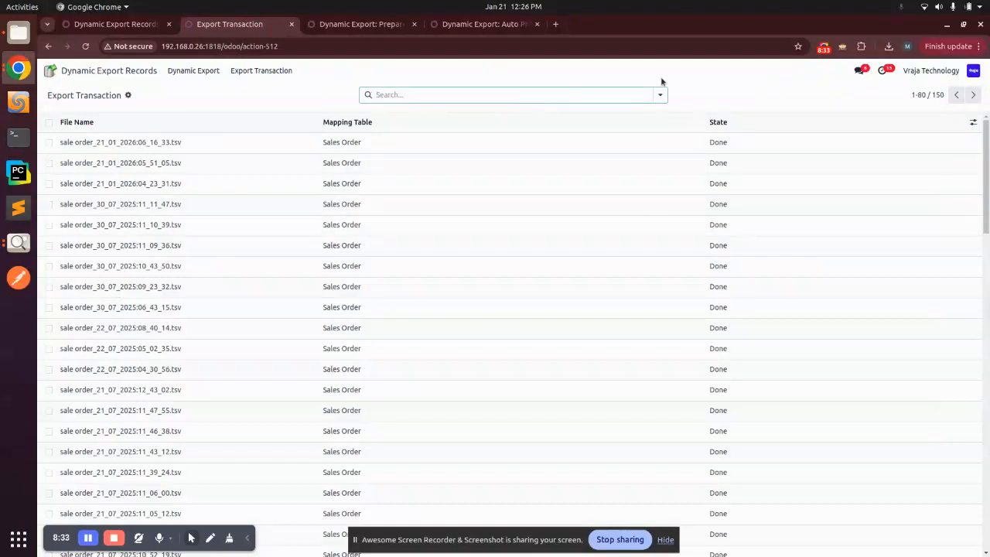
click(360, 25)
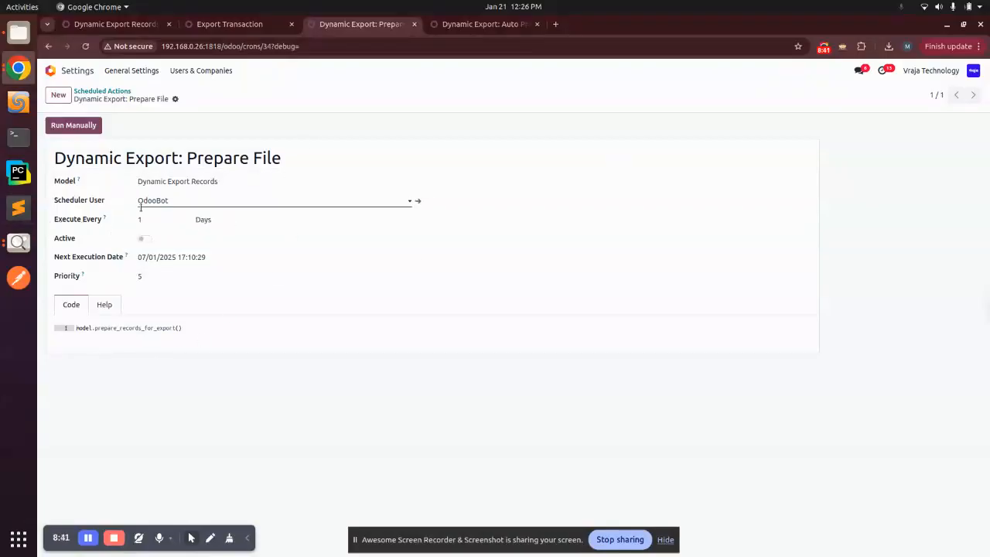
click(210, 221)
click(206, 290)
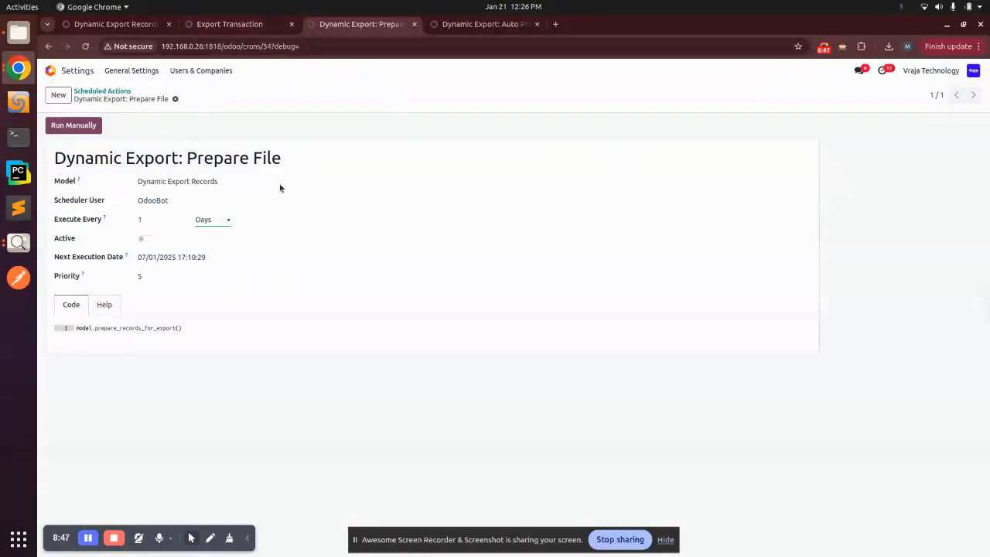
click(232, 24)
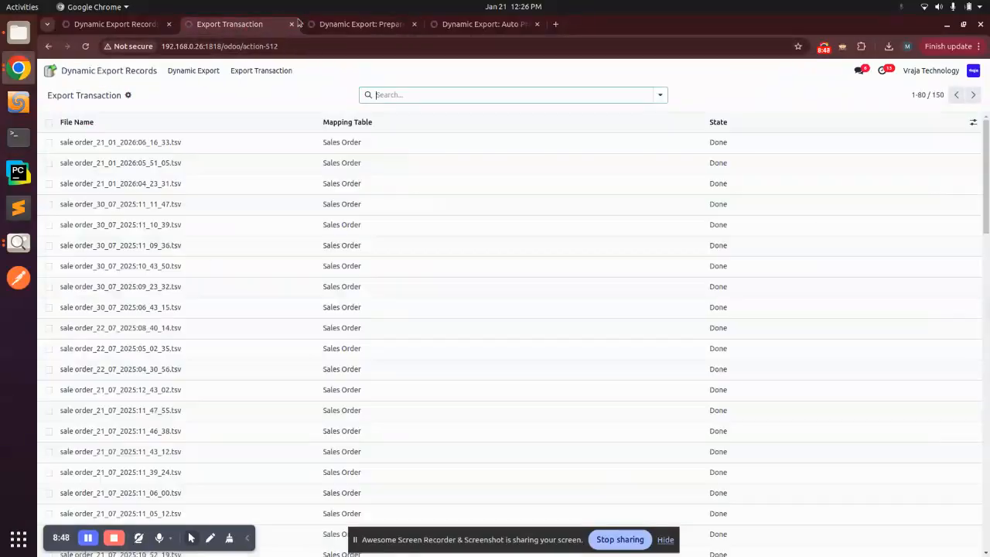
click(87, 47)
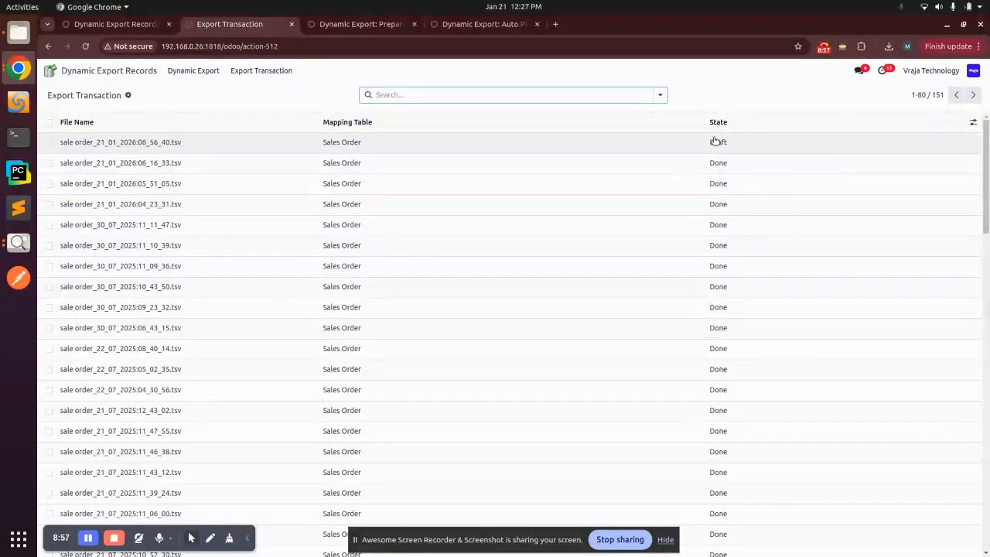
click(148, 147)
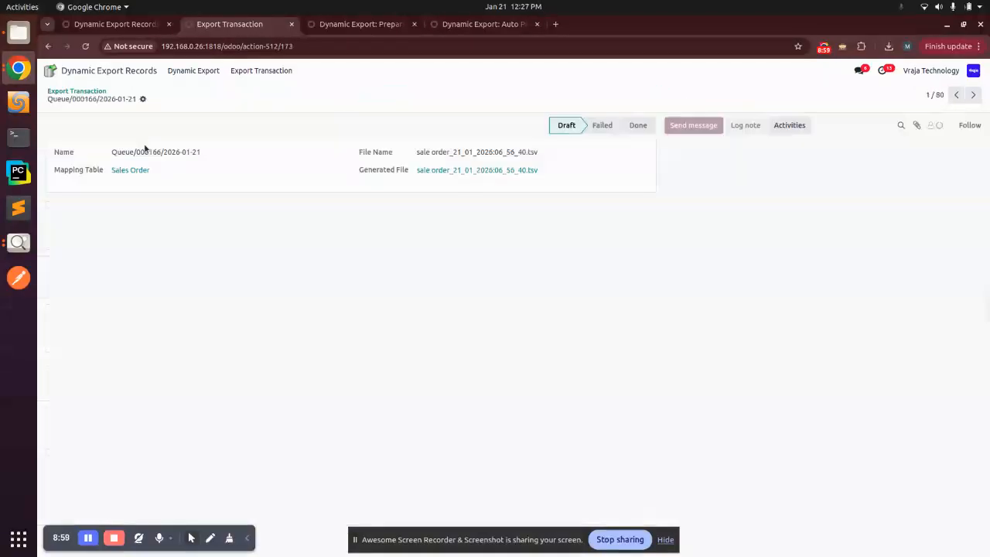
click(511, 171)
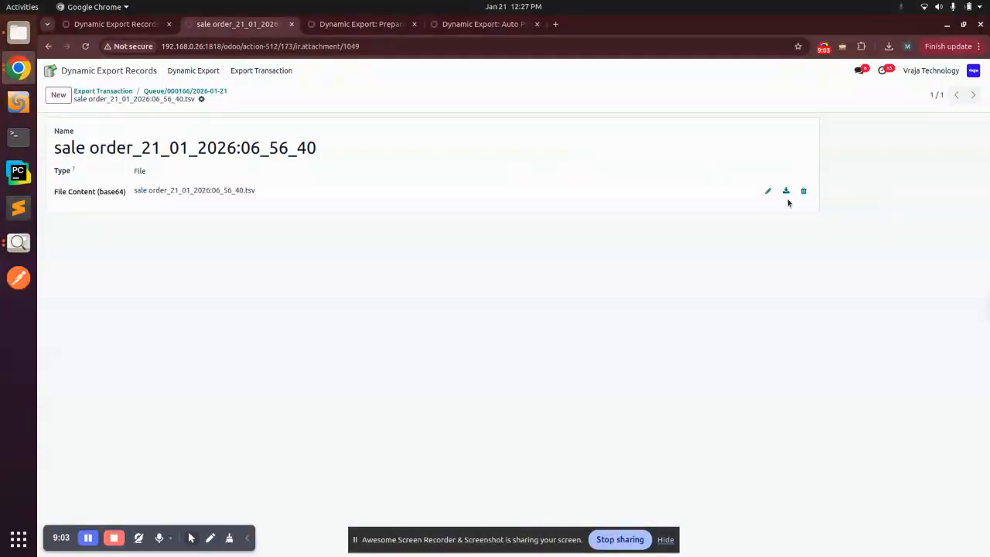
click(215, 90)
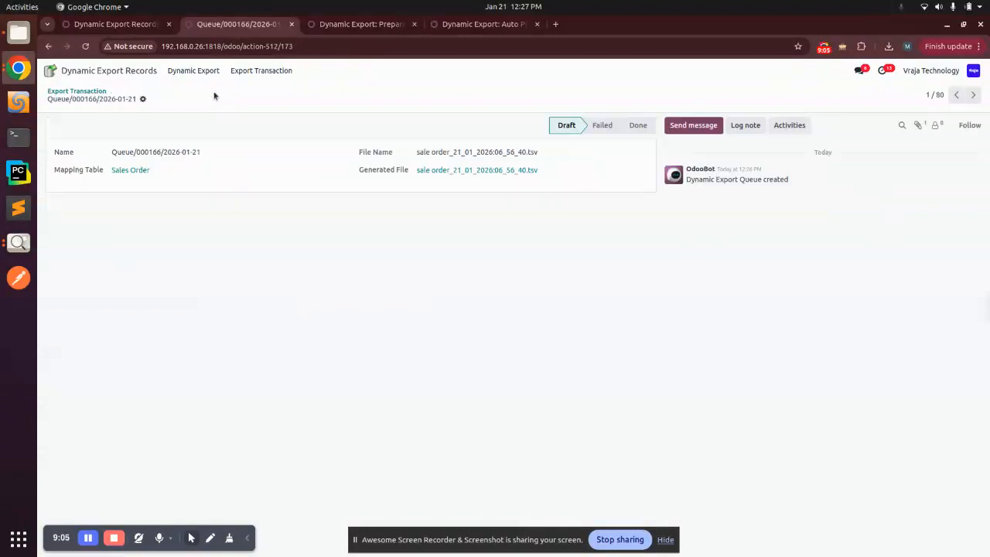
click(98, 91)
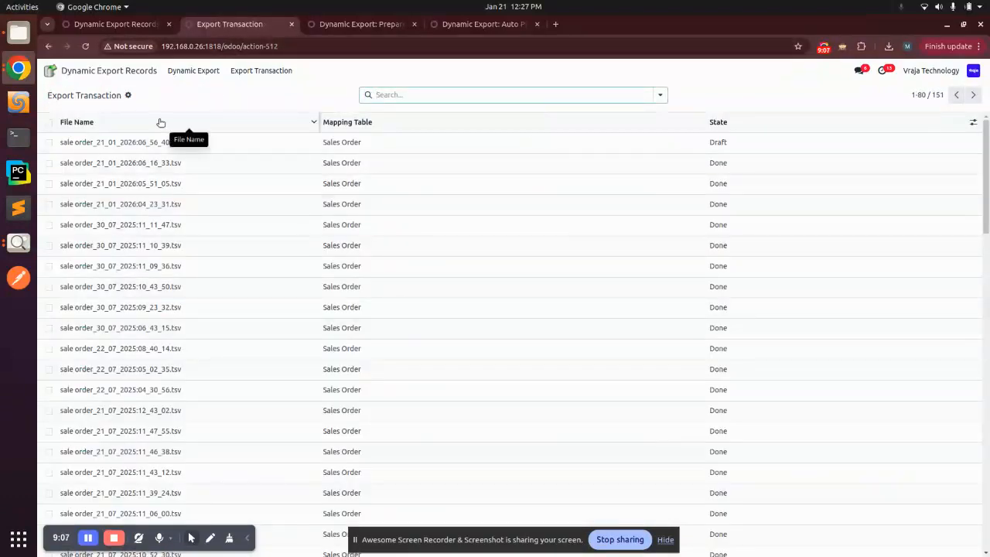
click(478, 26)
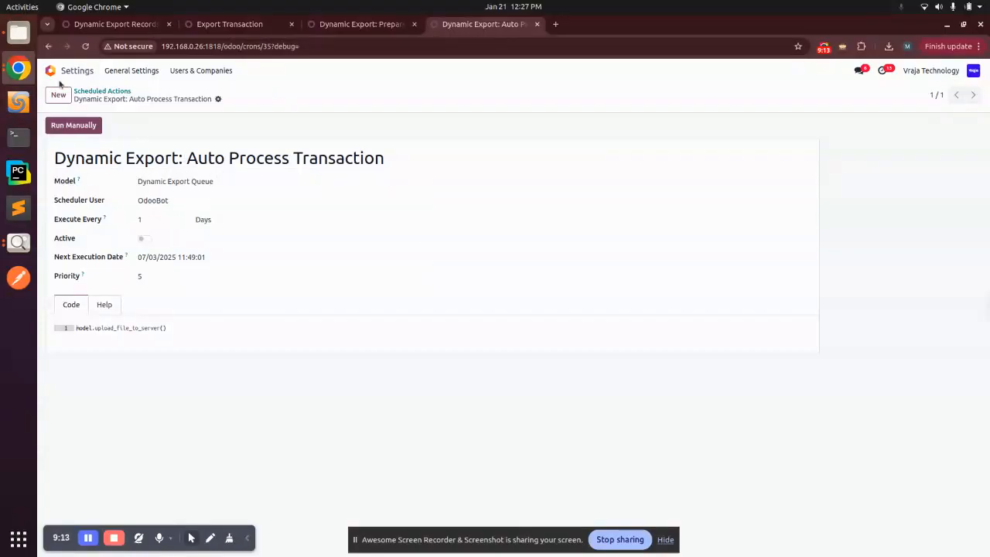
- Run the 'Dynamic Export: Auto Process Transaction' job manually, then return to the Export Transaction list
click(68, 125)
click(235, 24)
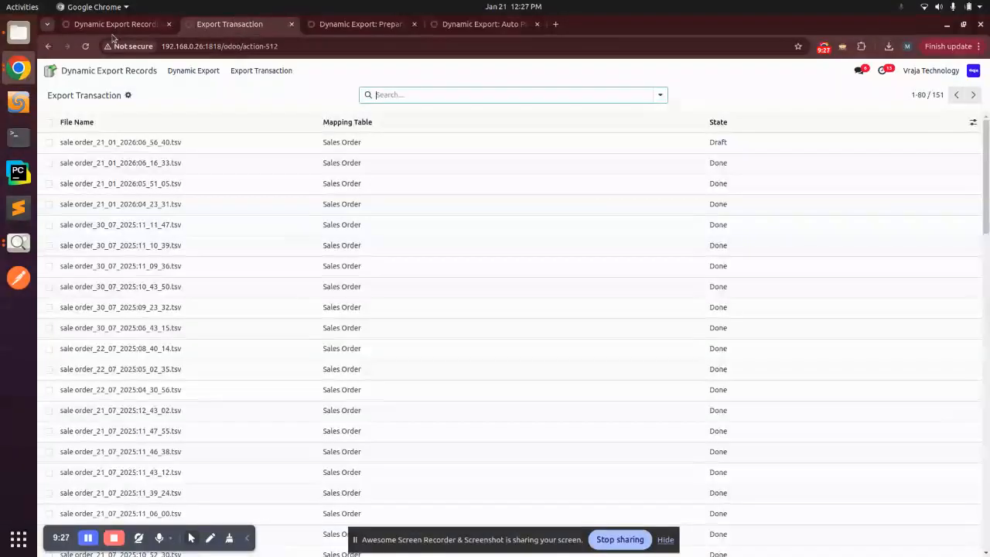
- Reload the list, open the newest now-Done export, and download its generated TSV file
click(85, 47)
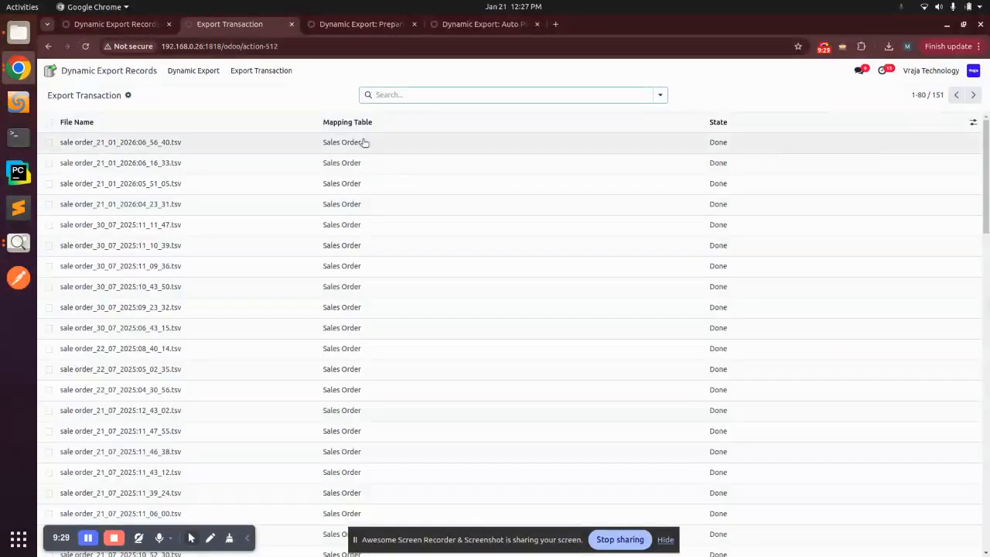
click(281, 145)
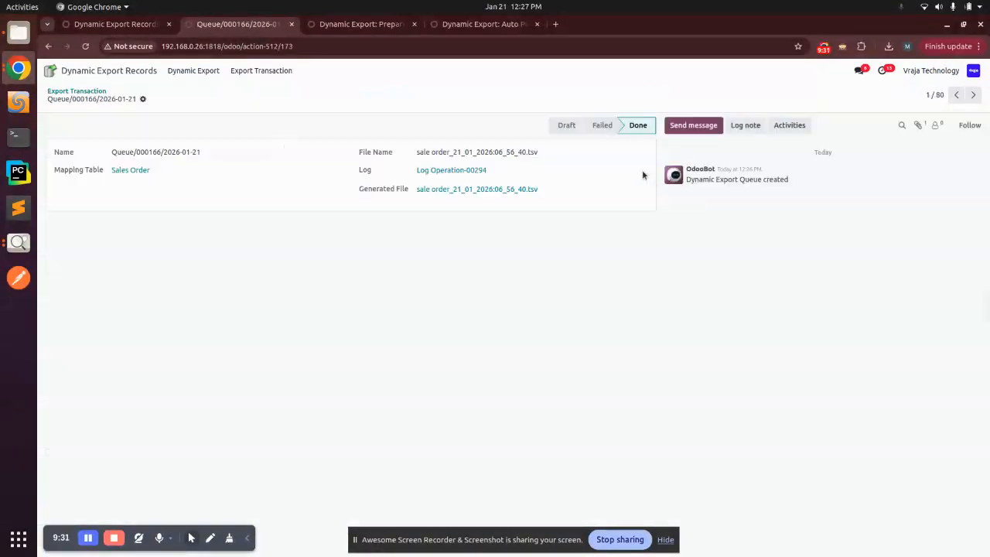
click(508, 190)
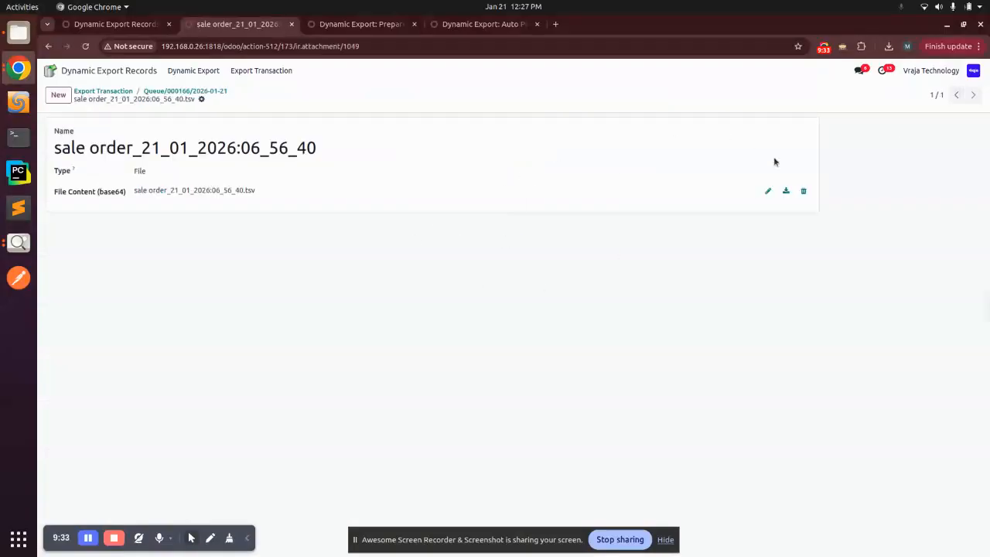
click(786, 191)
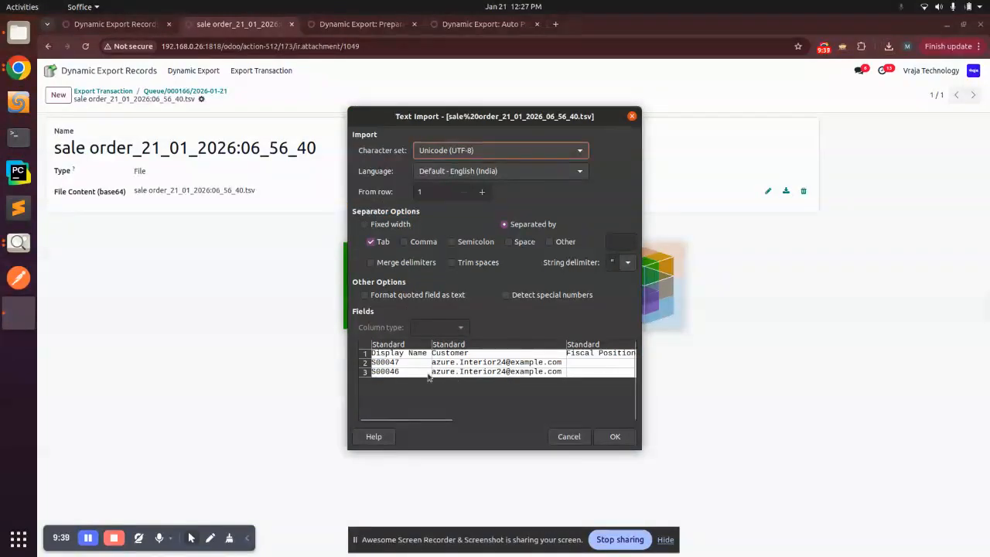
- Import the TSV, check Total Custom values 792.35 and 1666.35, then open Odoo's Dynamic Export list
click(614, 438)
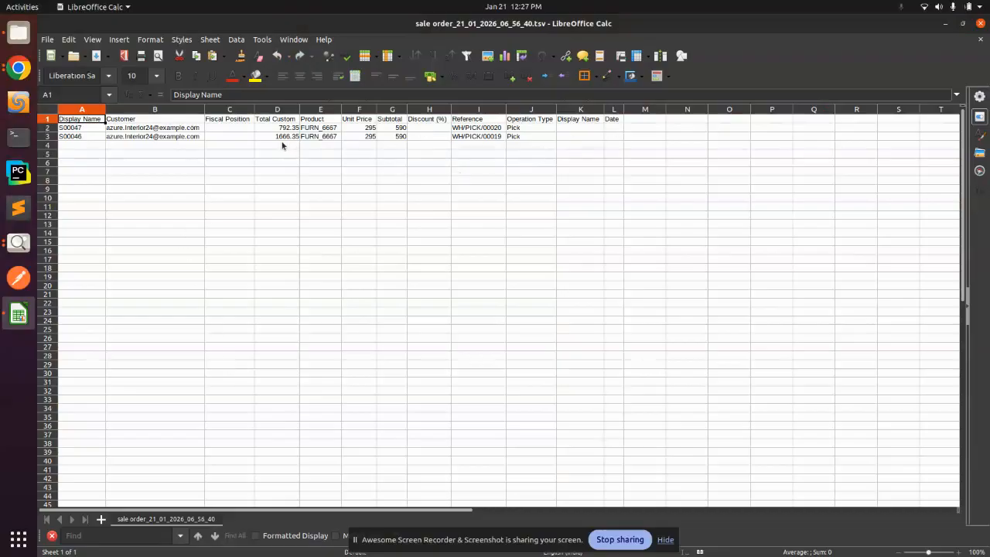
click(270, 119)
click(280, 137)
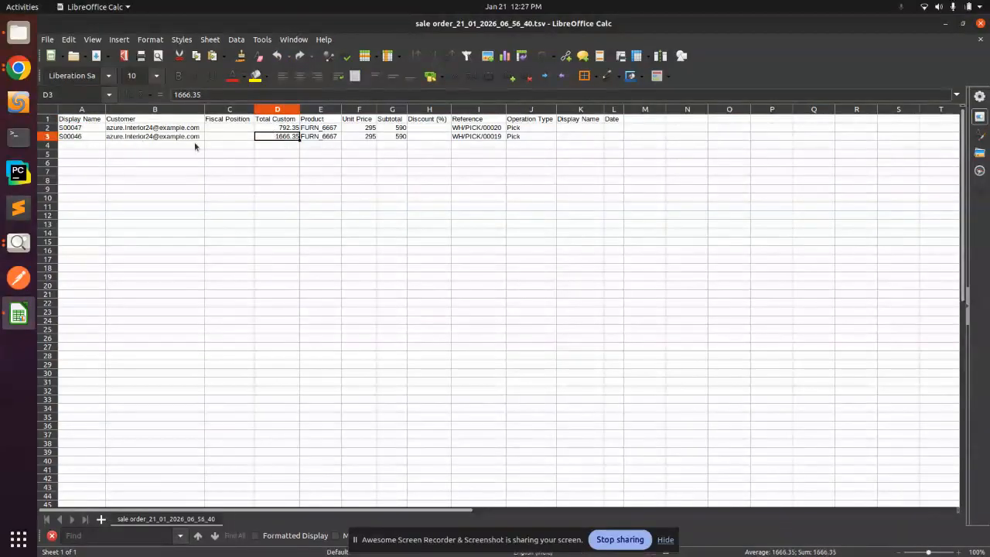
click(19, 68)
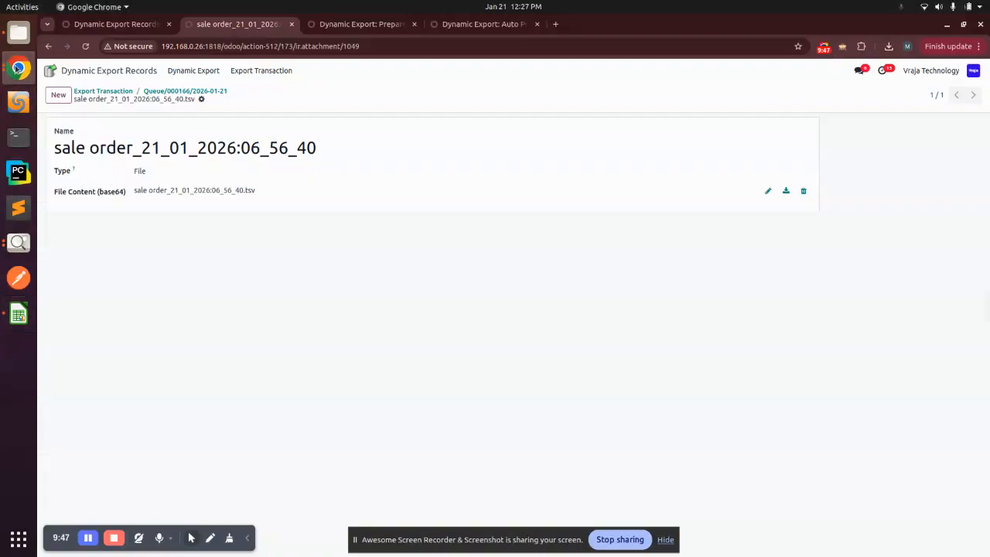
click(184, 70)
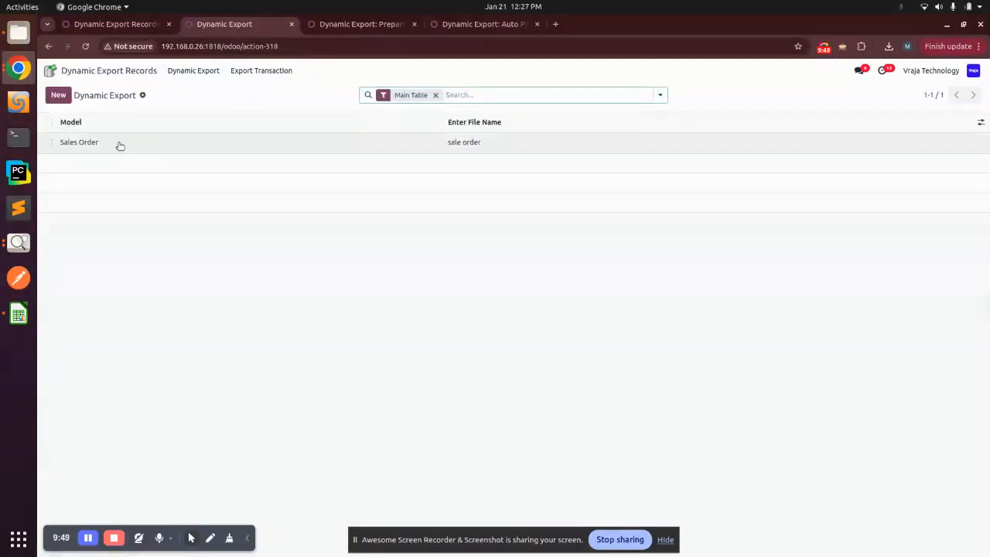
- Open the Sales Order export configuration, compare it against the TSV spreadsheet, then go to Odoo home
click(119, 146)
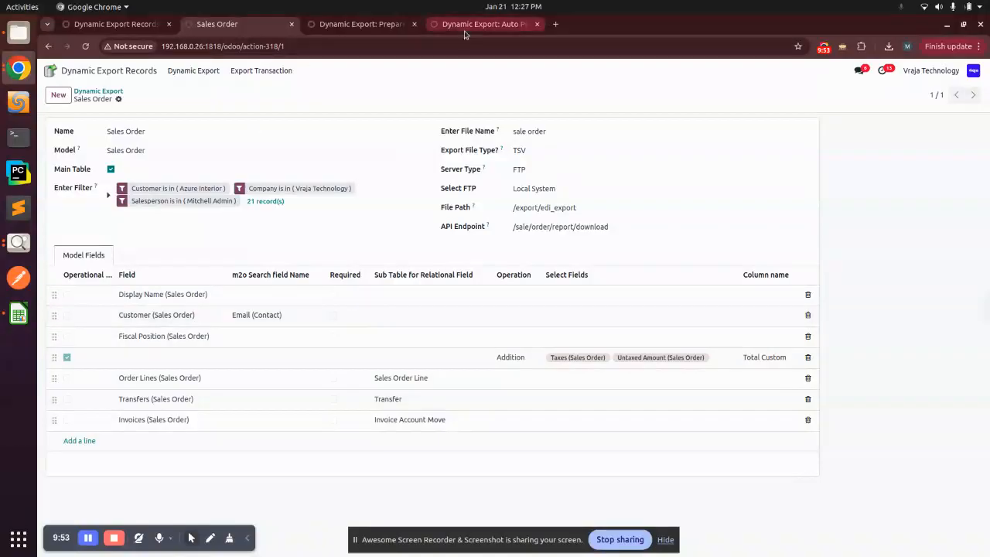
click(22, 307)
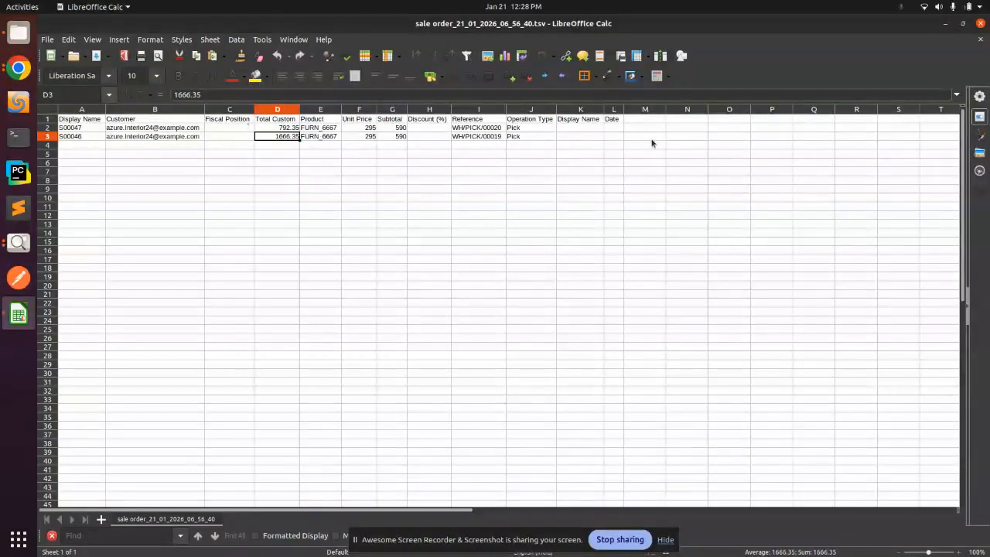
click(17, 76)
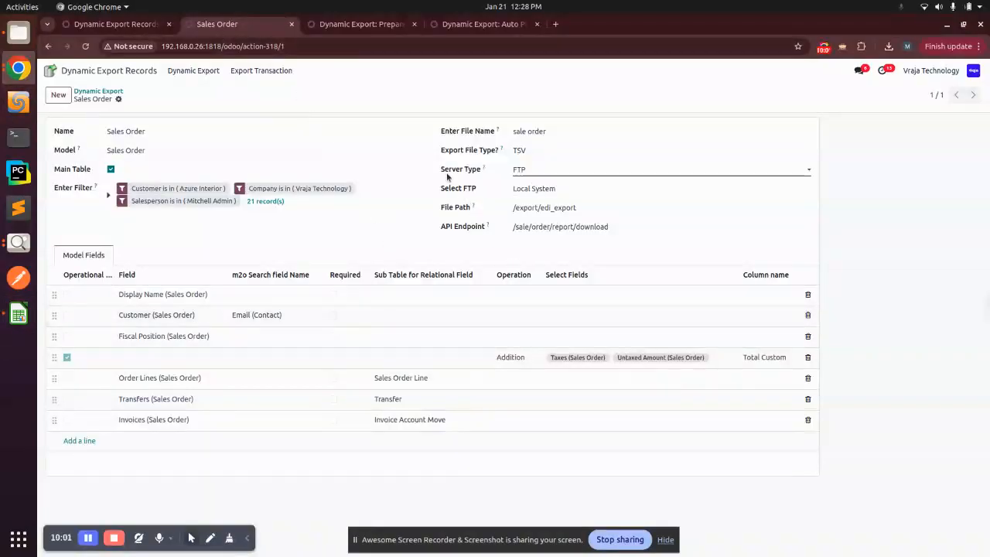
click(50, 71)
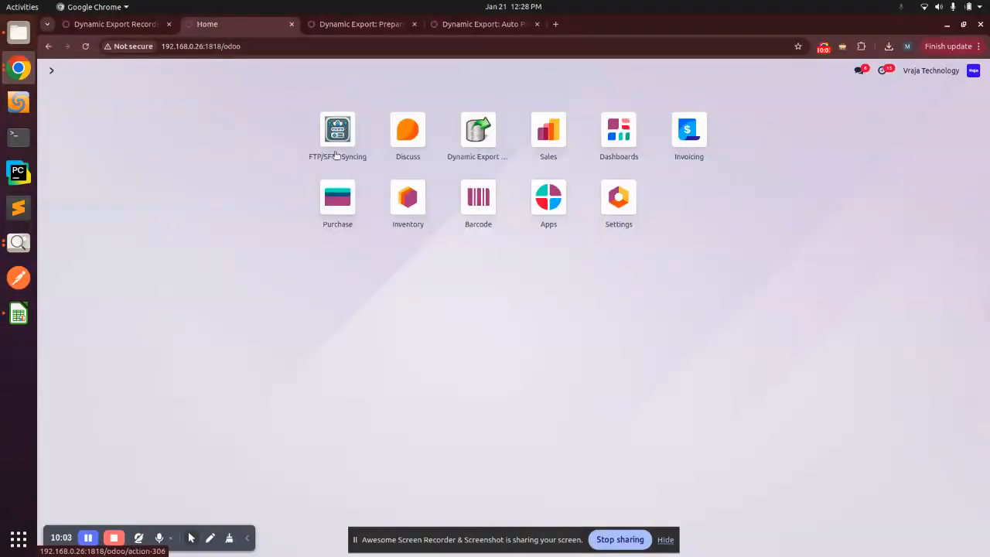
- Open FTP/SFTP Syncing's Log Operation list and view the latest entry, Log Operation-00294
click(335, 154)
click(275, 72)
click(278, 90)
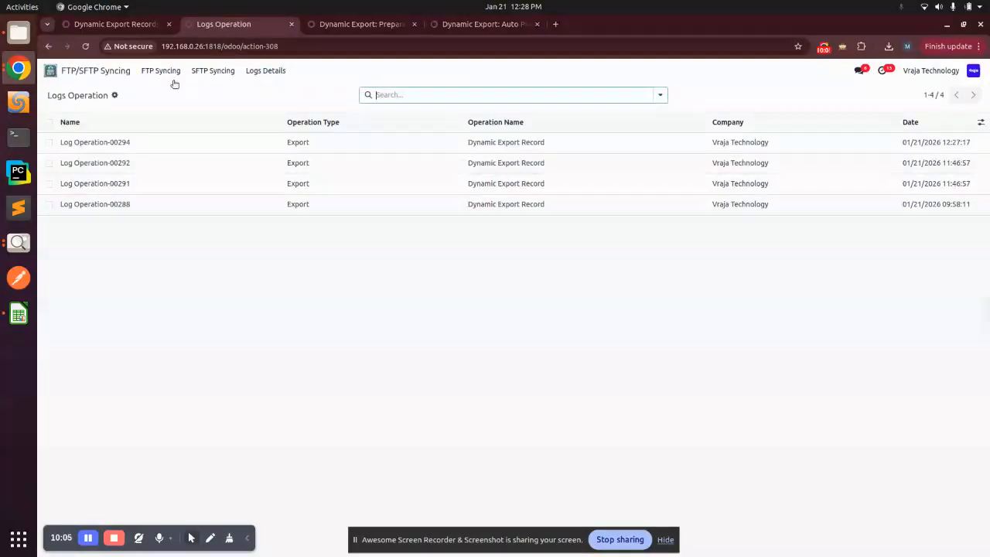
click(136, 150)
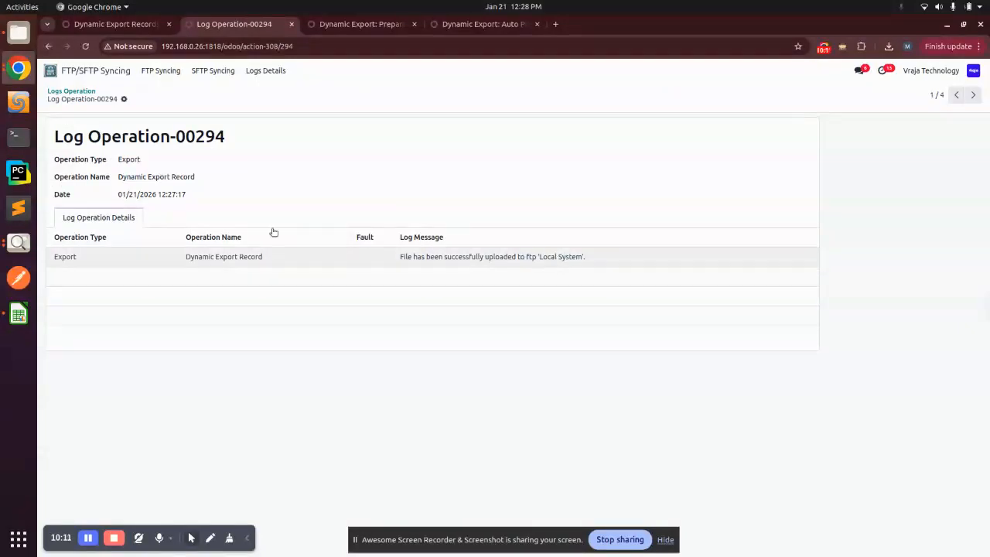
- Browse the log details list, then open Log Operation-00292 for comparison
click(265, 71)
click(291, 103)
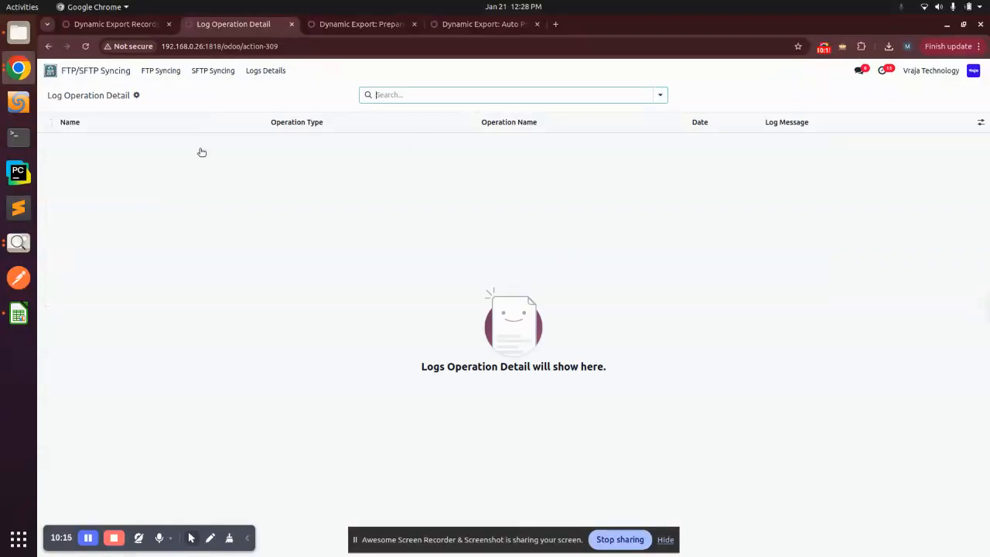
click(277, 73)
click(301, 89)
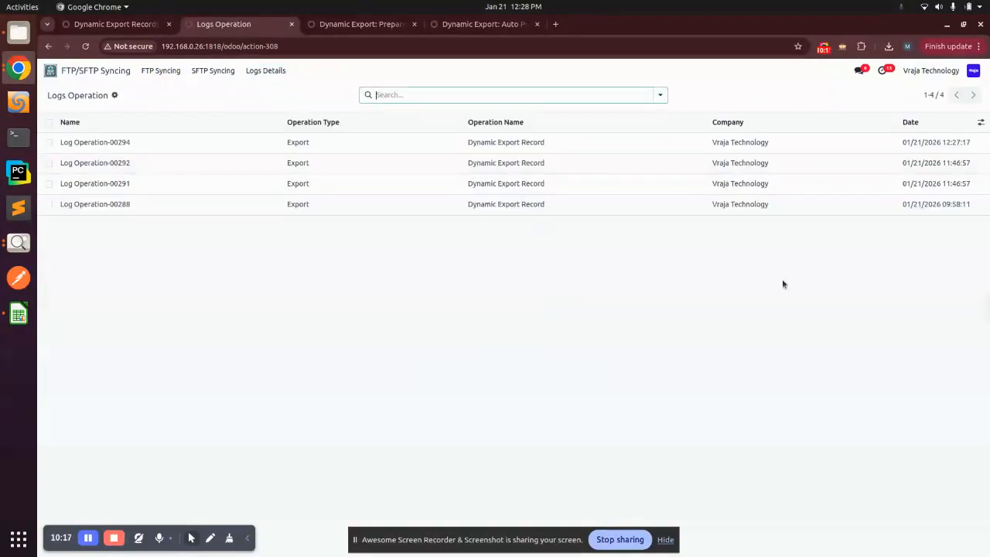
click(145, 163)
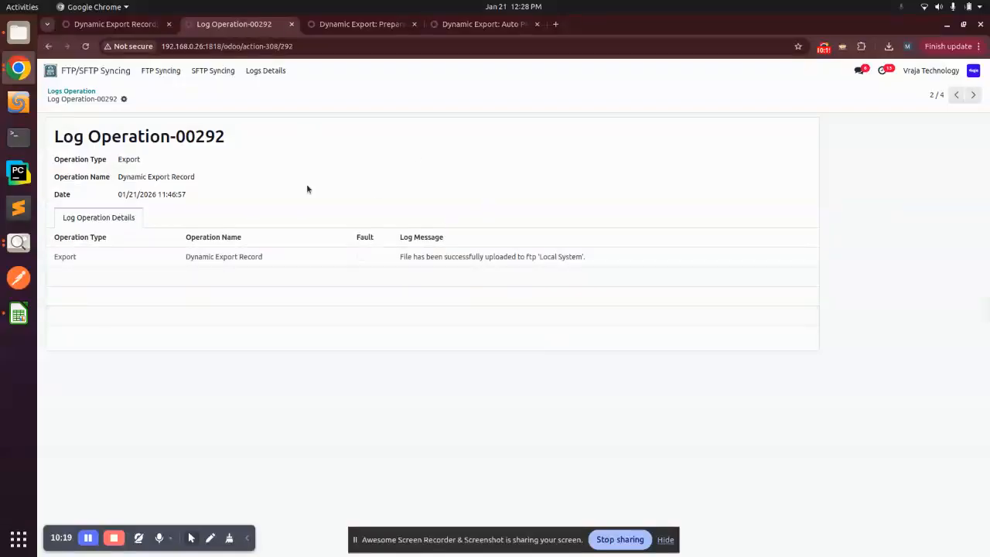
click(78, 91)
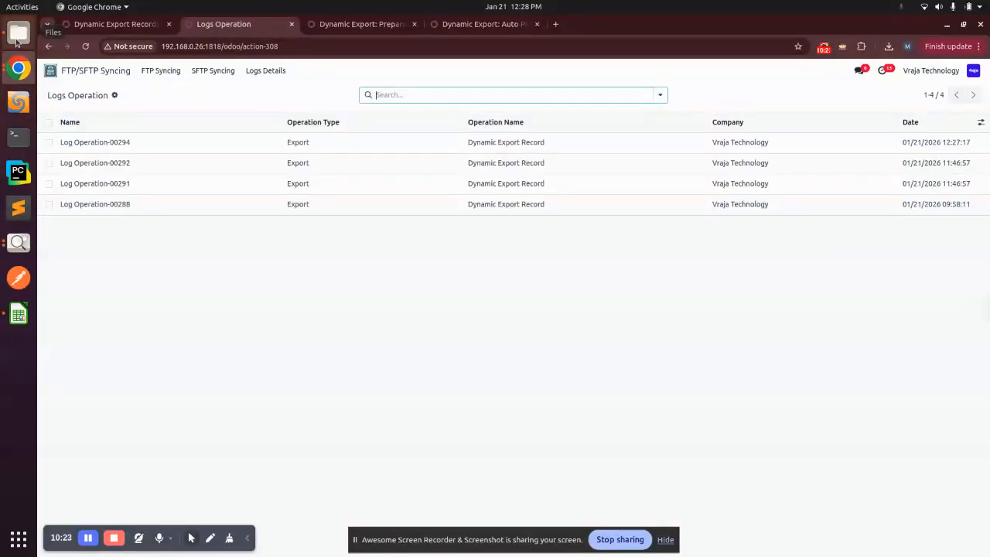
- Look inside the edi_export folder in the file manager, then go back to the Odoo logs
click(18, 39)
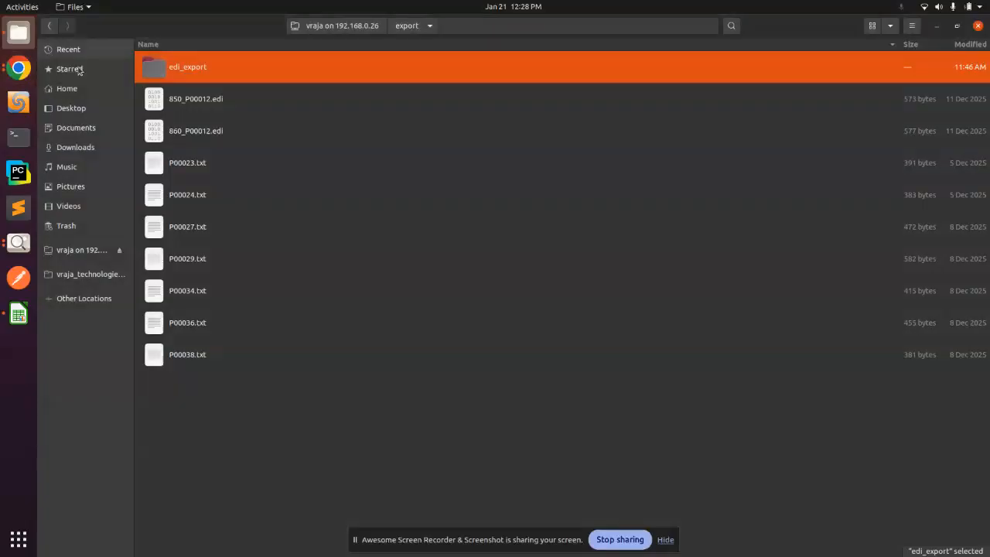
double_click(193, 67)
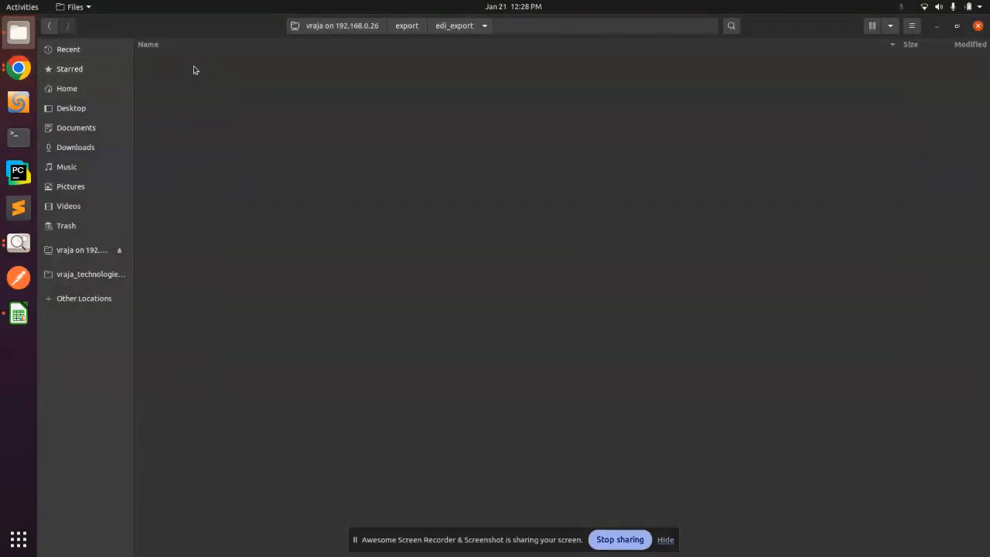
click(17, 70)
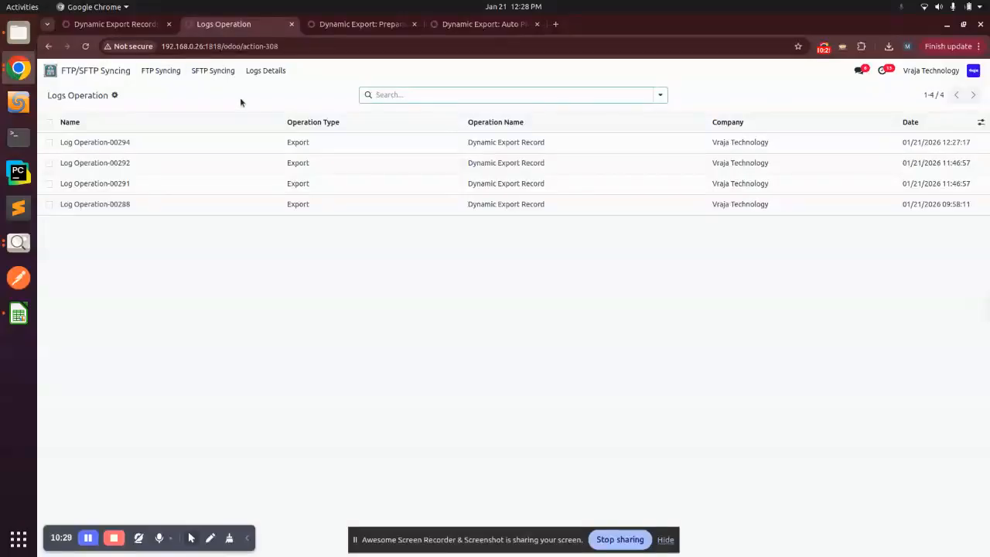
- Open the newest export transaction Queue/000166 and select its file name sale order_21_01_2026:06_56_40.tsv
click(51, 70)
click(478, 130)
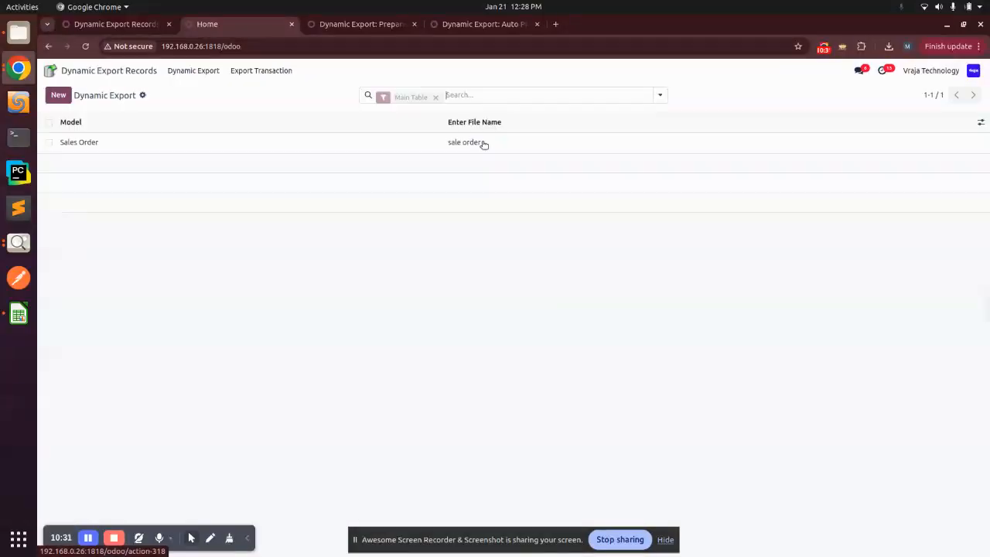
click(260, 70)
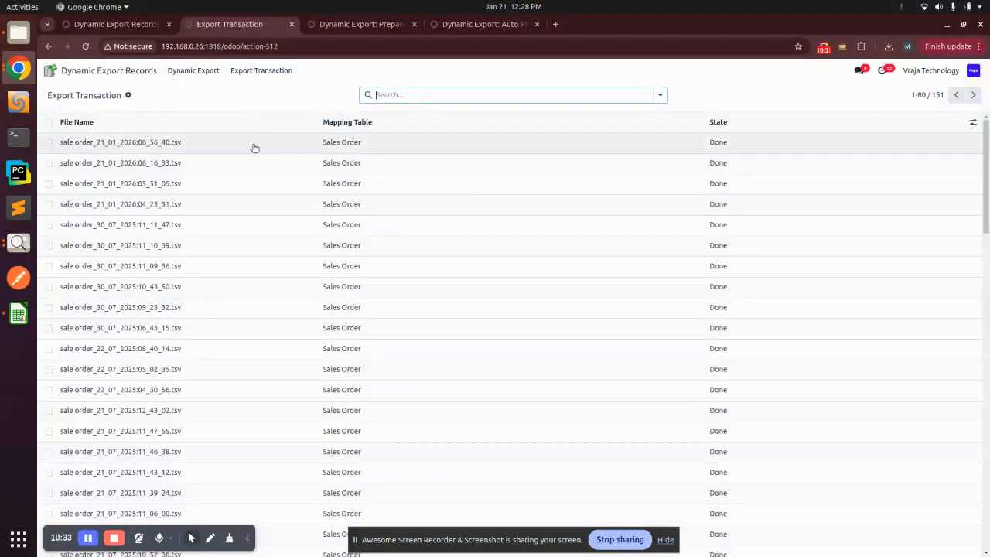
click(237, 144)
drag(543, 154, 406, 160)
key(ctrl+c)
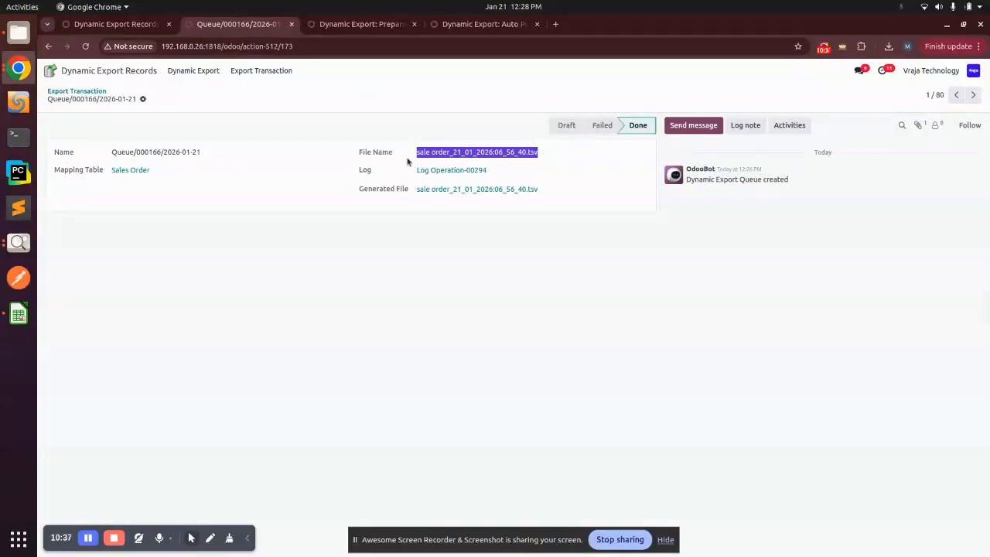
- Return to the export record window and open the file manager on edi_export
click(10, 73)
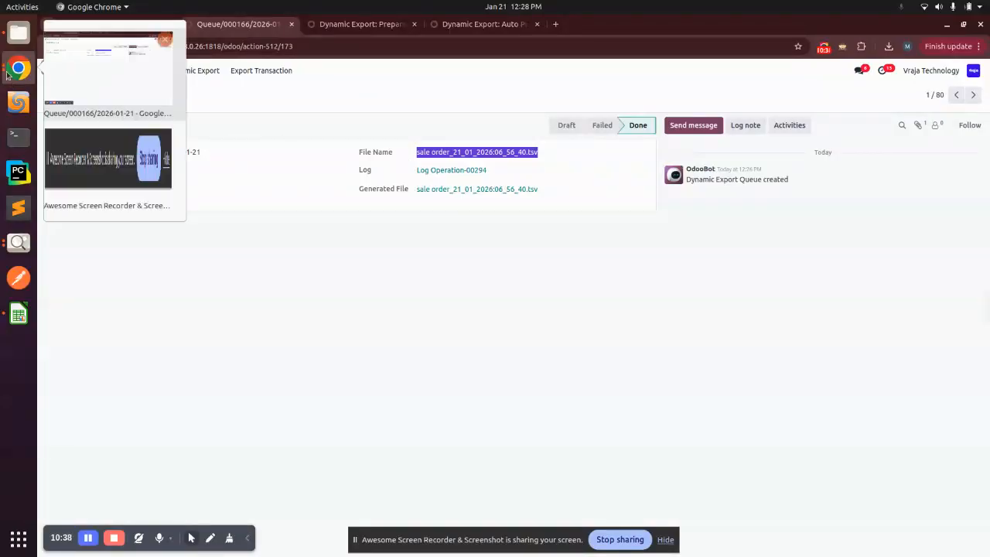
click(108, 76)
click(19, 32)
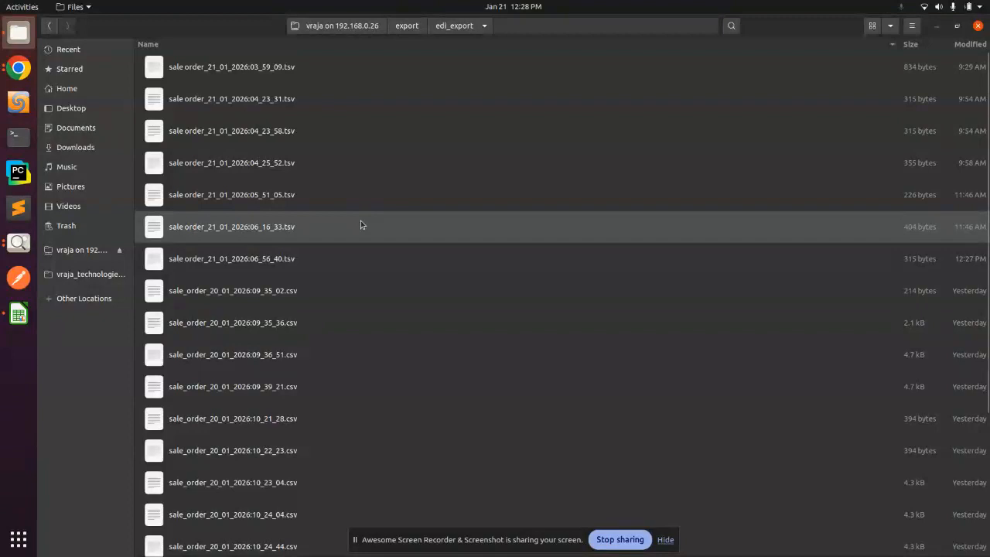
- Search edi_export for sale order_21_01_2026:06_56_40.tsv, open the 315-byte match, then return to Odoo
key(ctrl+f)
key(ctrl+v)
click(255, 78)
double_click(255, 77)
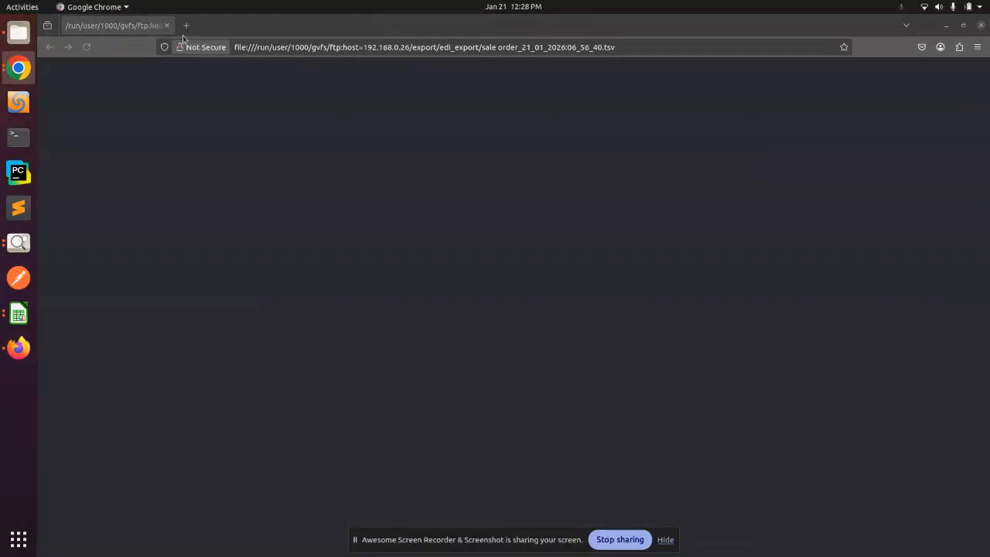
click(19, 34)
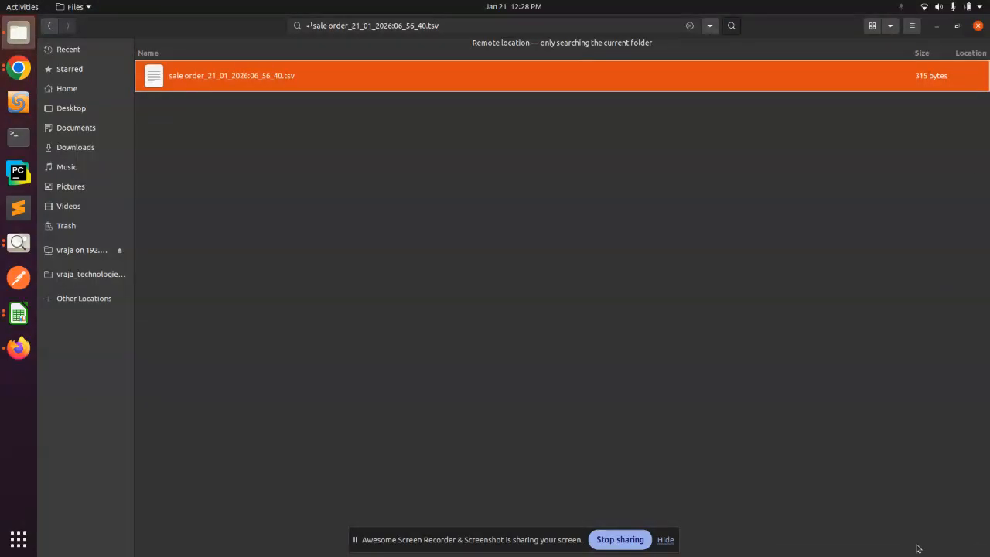
click(10, 70)
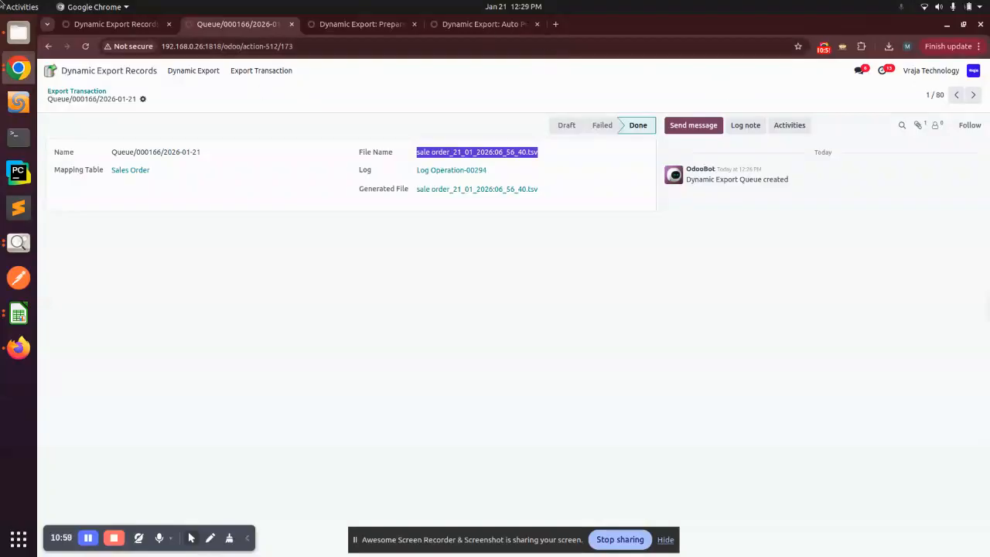
- Show the Dynamic Export Records store page, then open 'Youtube Ending Thumbnail.png' in Image Viewer
click(149, 28)
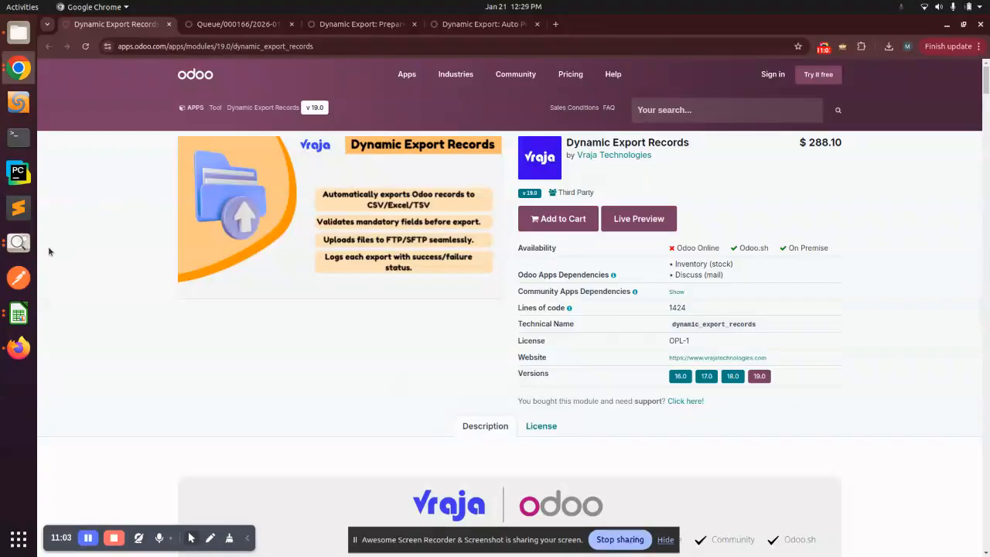
click(18, 242)
click(19, 242)
click(92, 286)
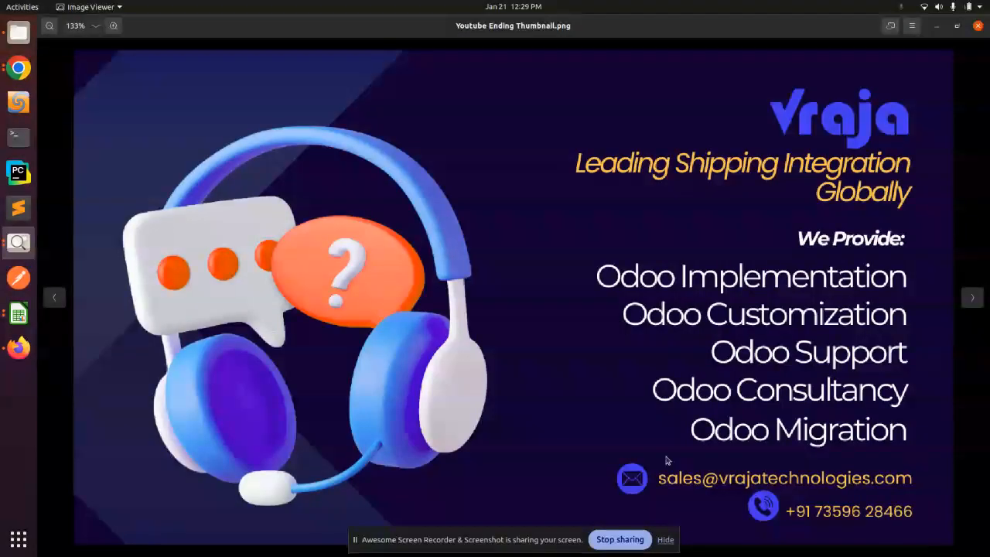